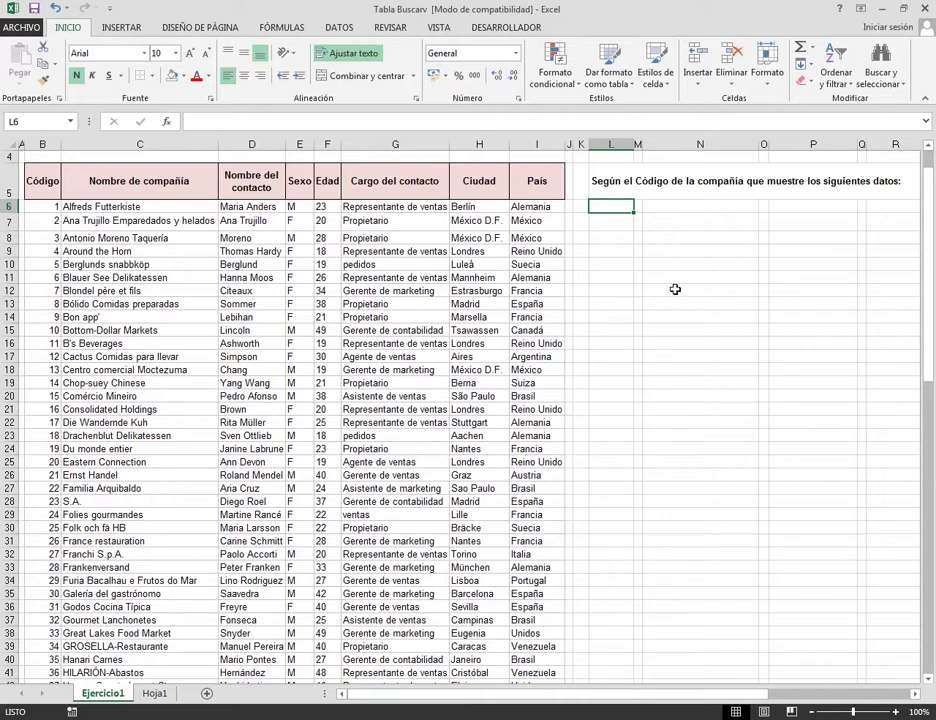
Enter the lookup table headers CODIGO in cell L6 and COMPAÑÍA in cell N6 of the Ejercicio1 sheet.
click(156, 693)
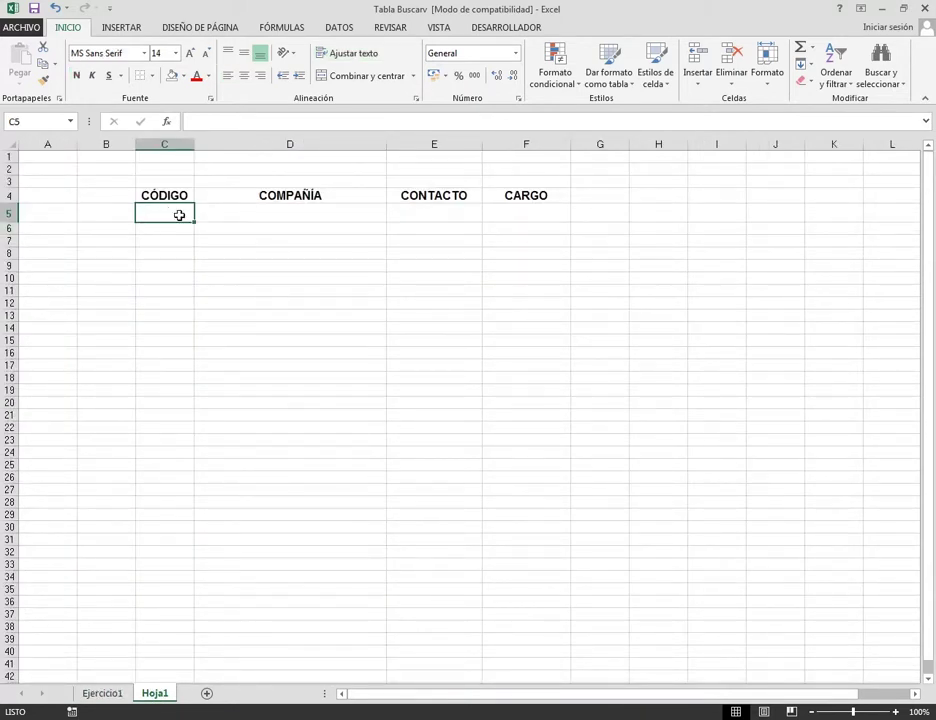
click(104, 694)
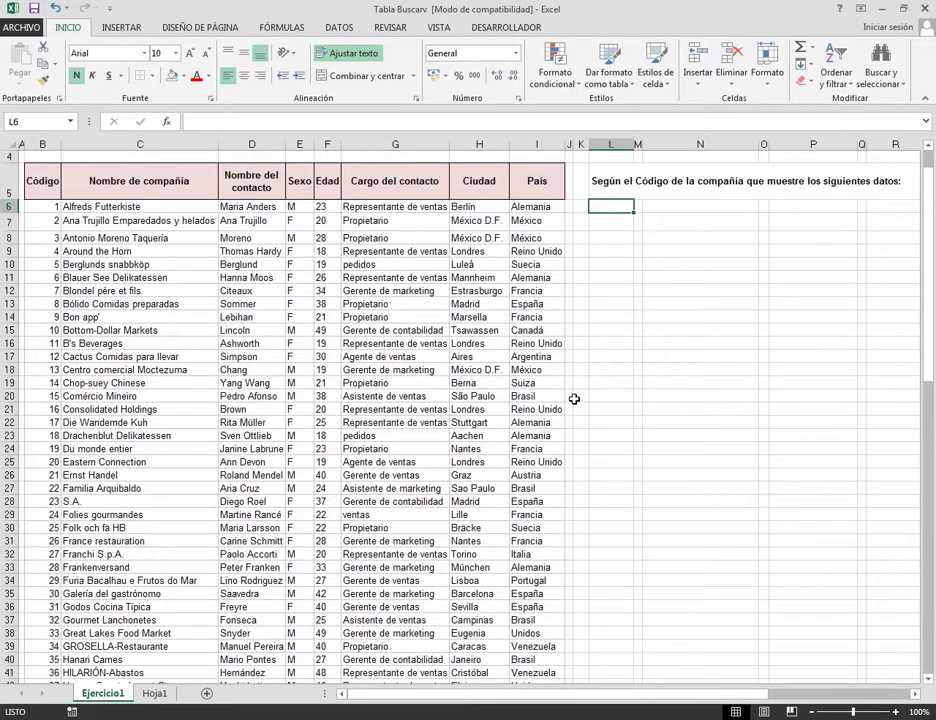
text(CODI)
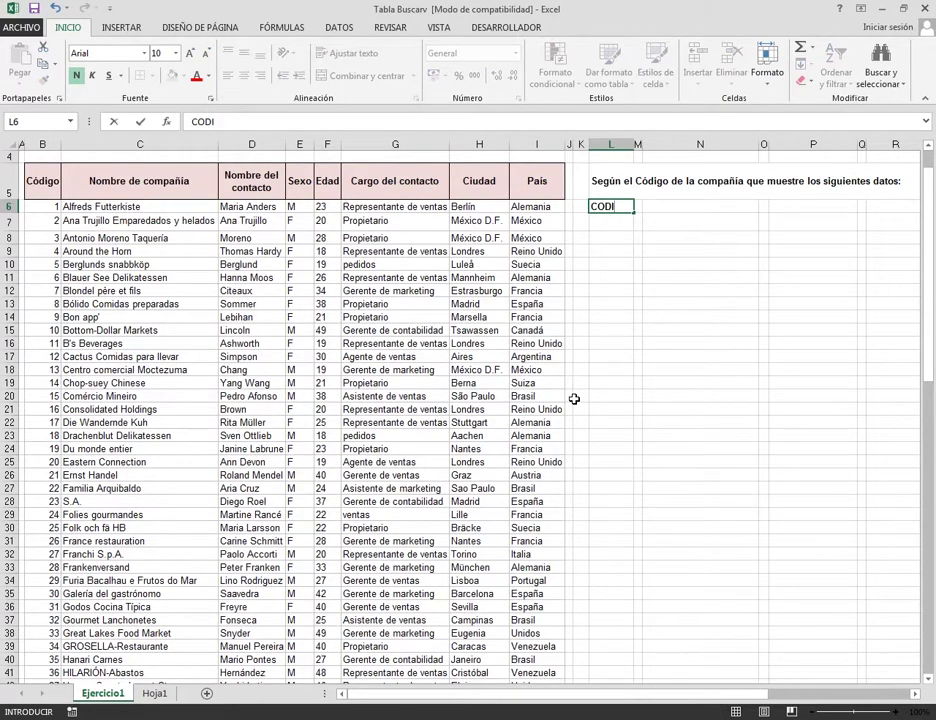
text(GO)
key(Tab)
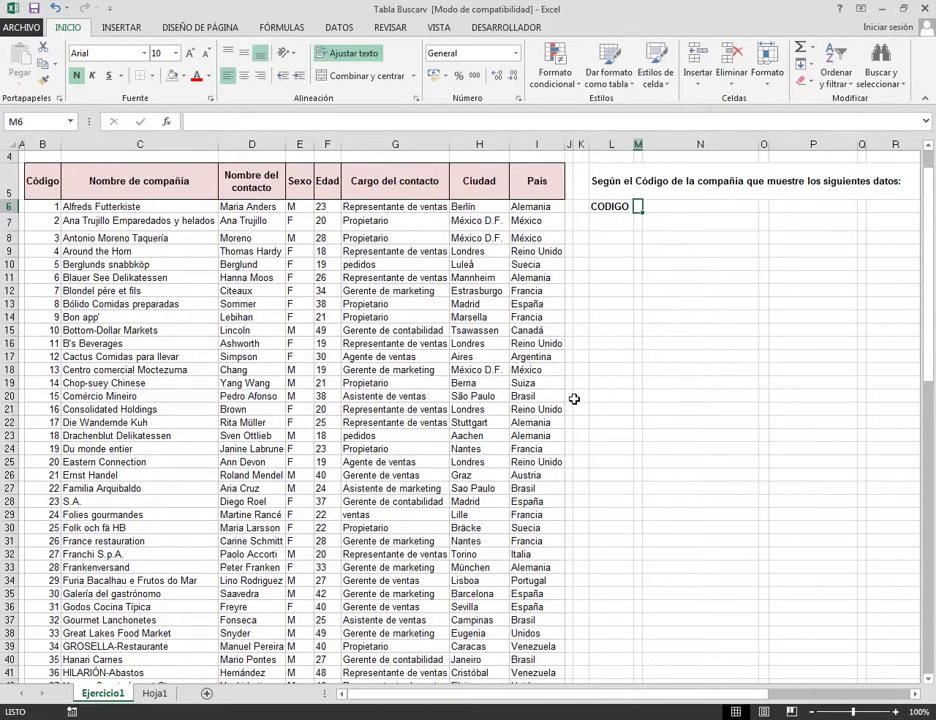
key(Tab)
text(CO)
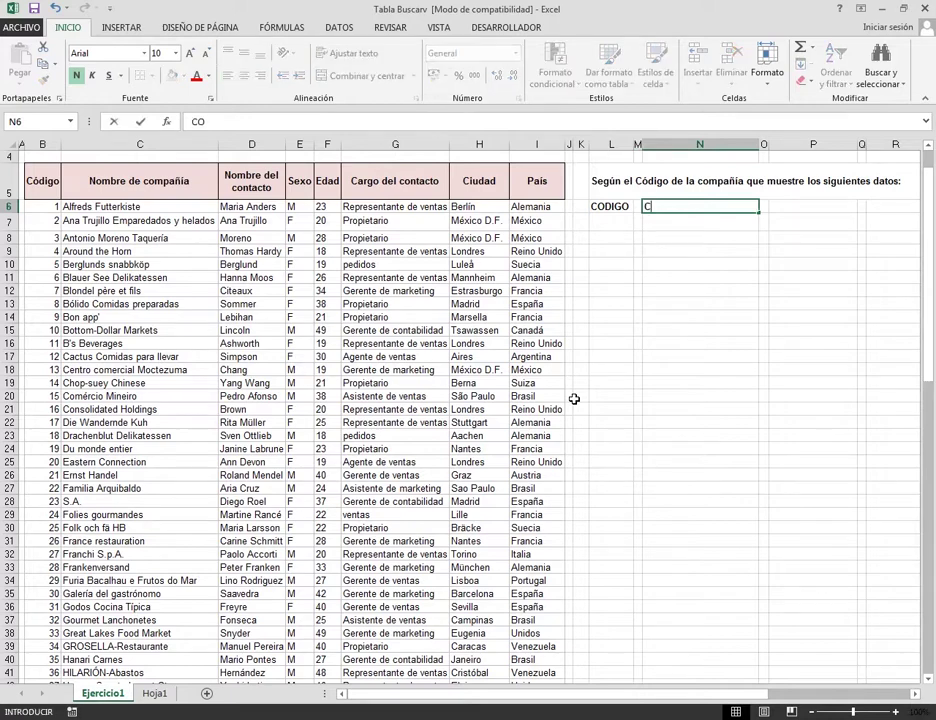
text(MPAÑÍA)
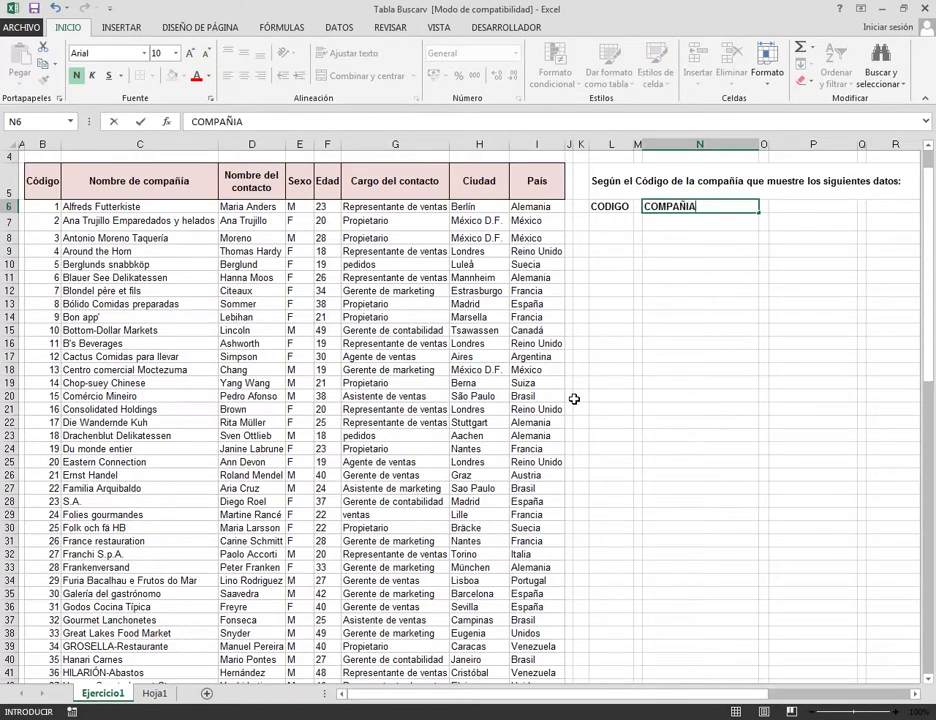
key(Tab)
Add the headers CONTACTO in cell P6 and CARGO in cell R6.
key(Tab)
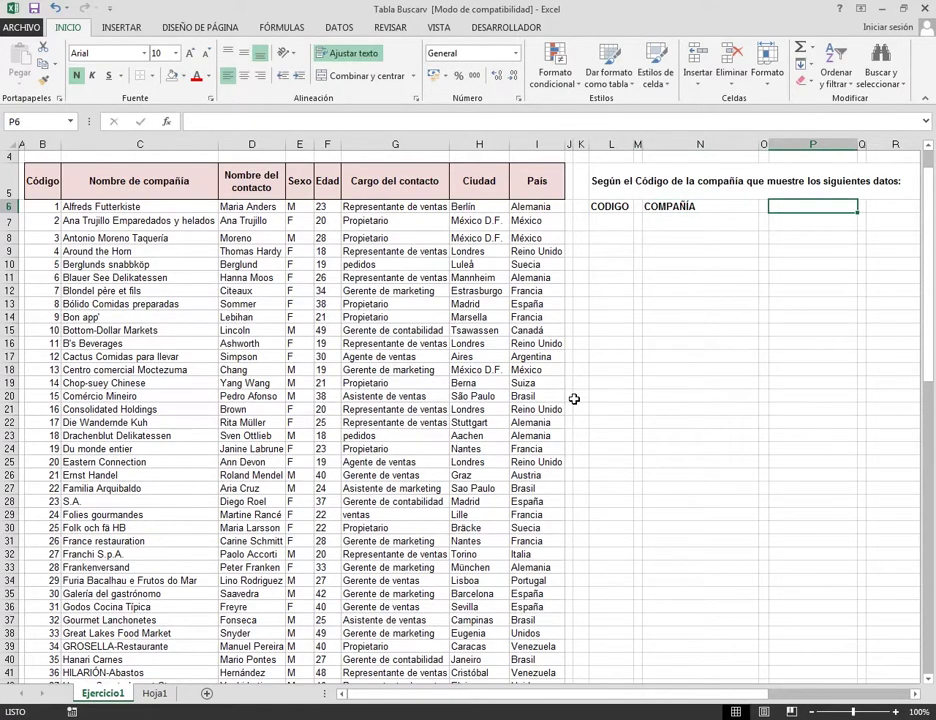
text(CONTACTO)
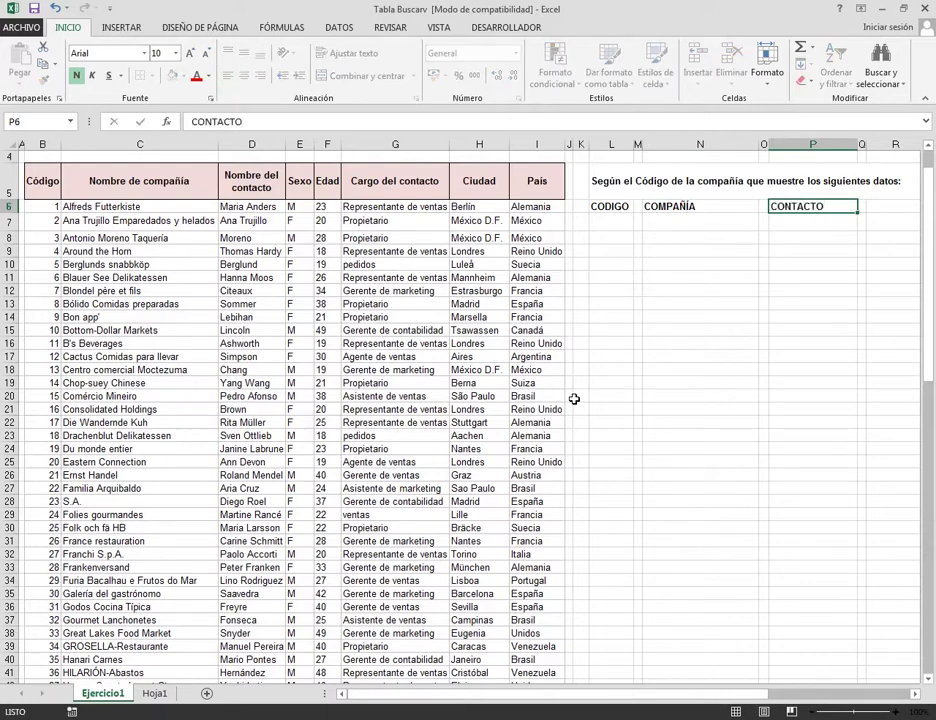
key(Return)
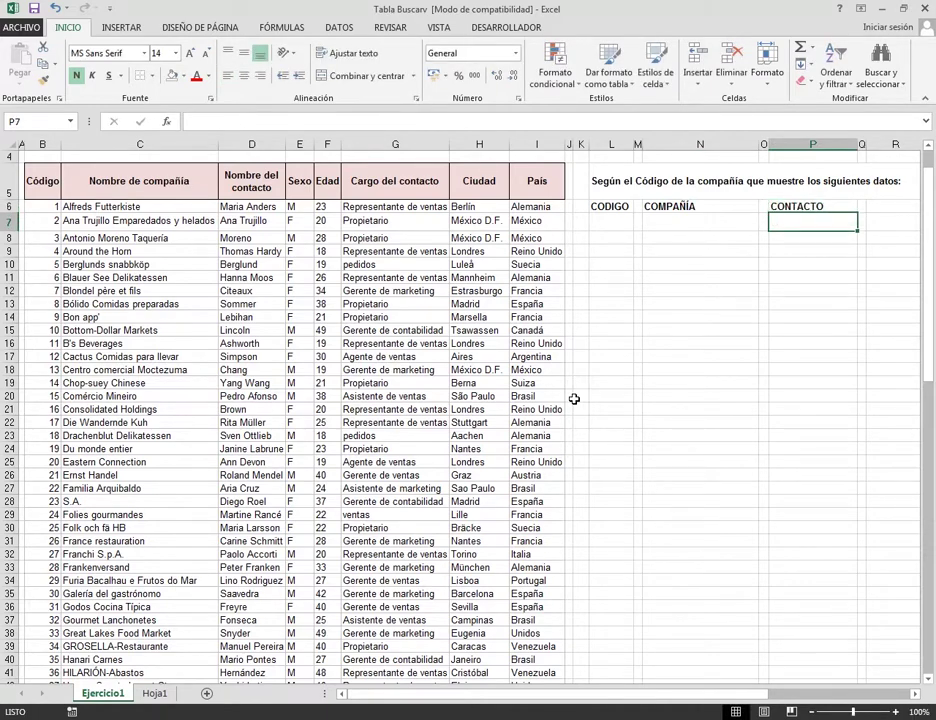
key(Up)
key(Right)
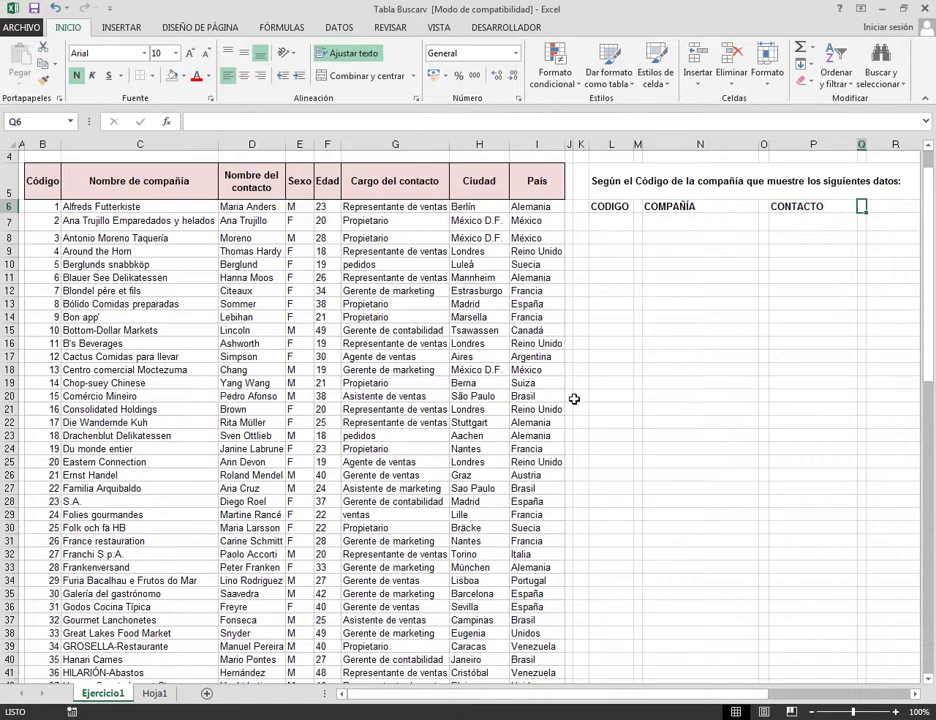
key(Right)
text(CARGO)
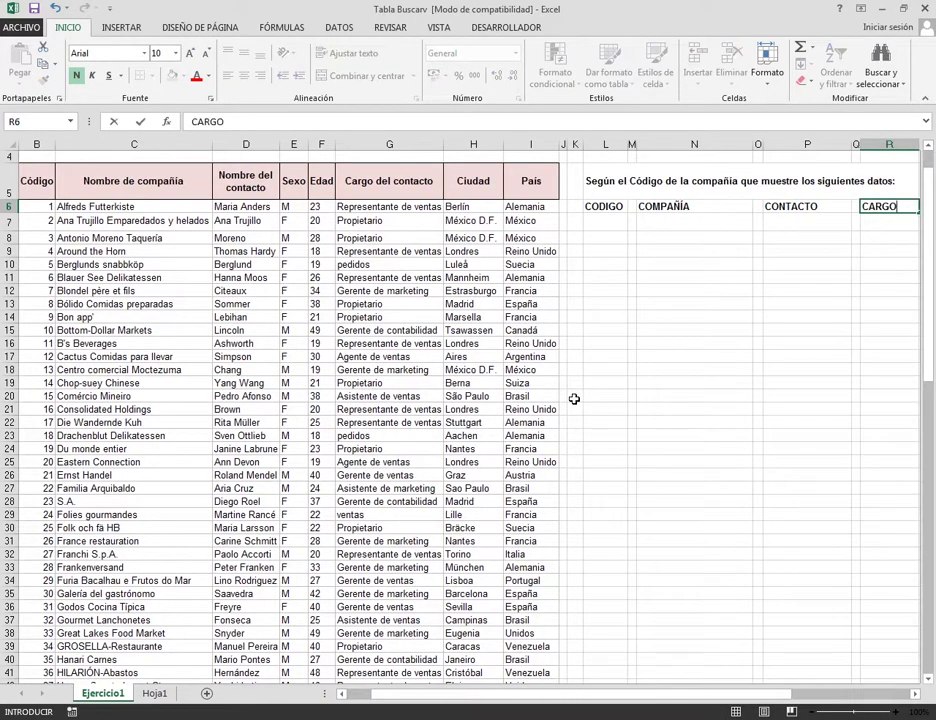
Enter the company code 2 in cell L7 under CODIGO.
click(630, 222)
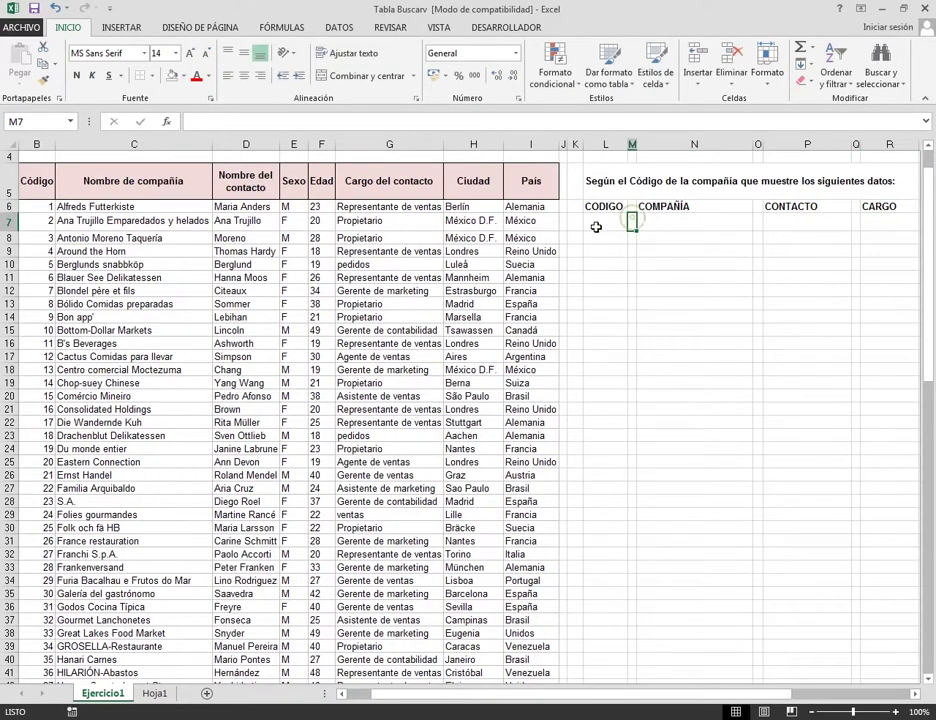
click(603, 223)
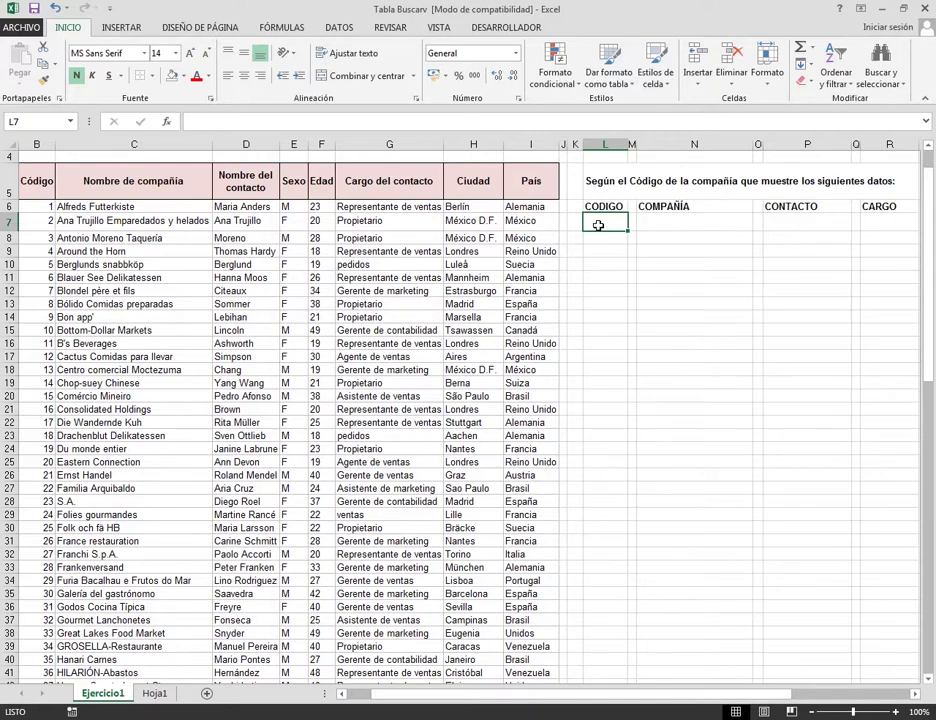
text(2)
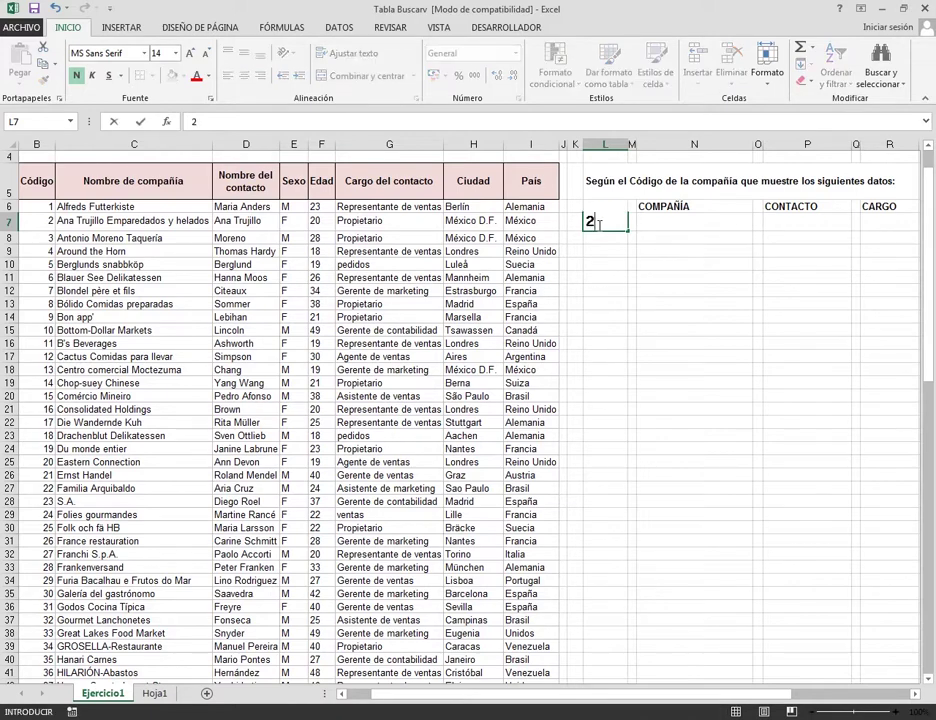
Begin a BUSCARV formula in cell N7 under COMPAÑÍA, using L7 as the lookup value.
click(660, 224)
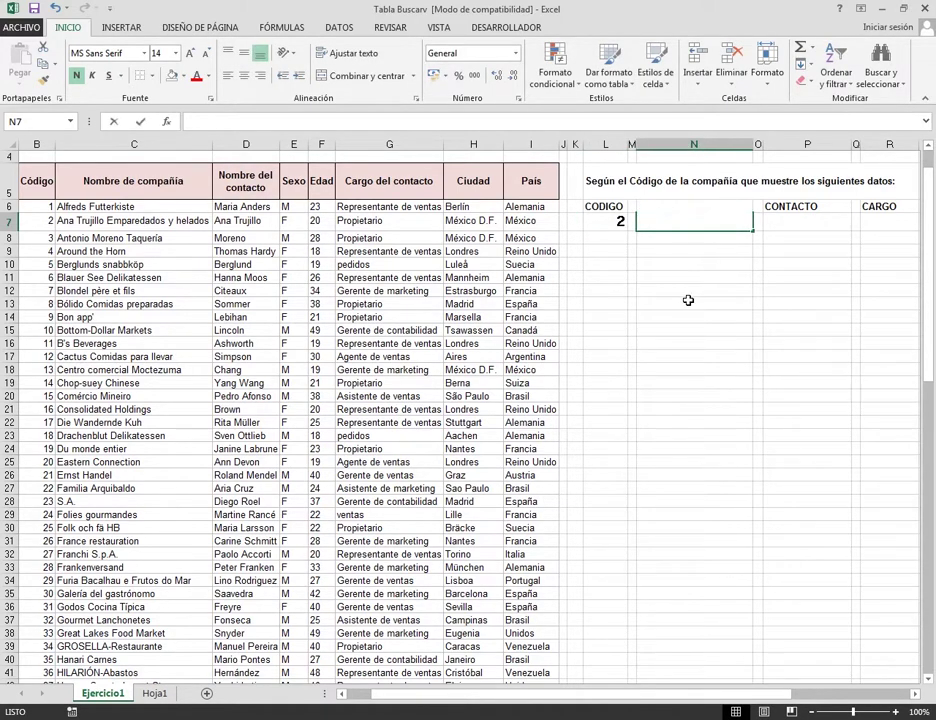
text(=)
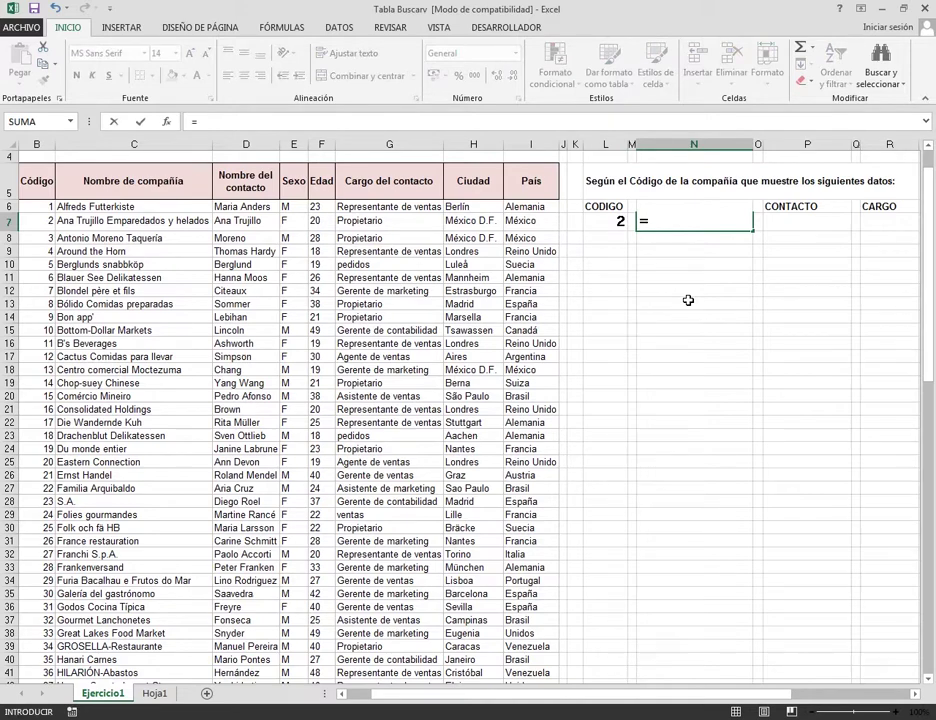
text(BUSCARV)
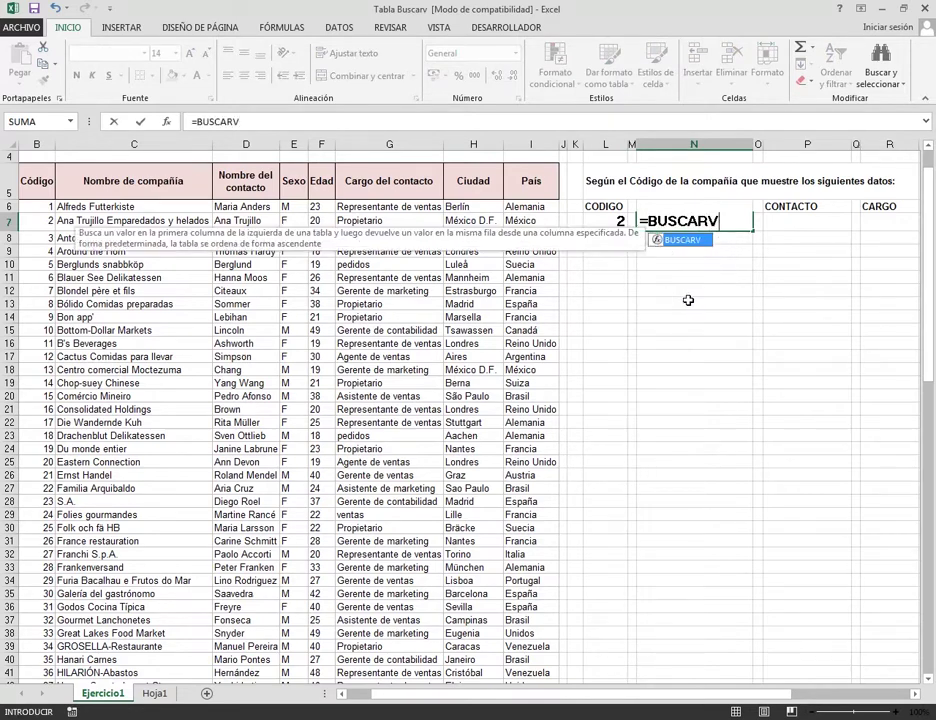
text(()
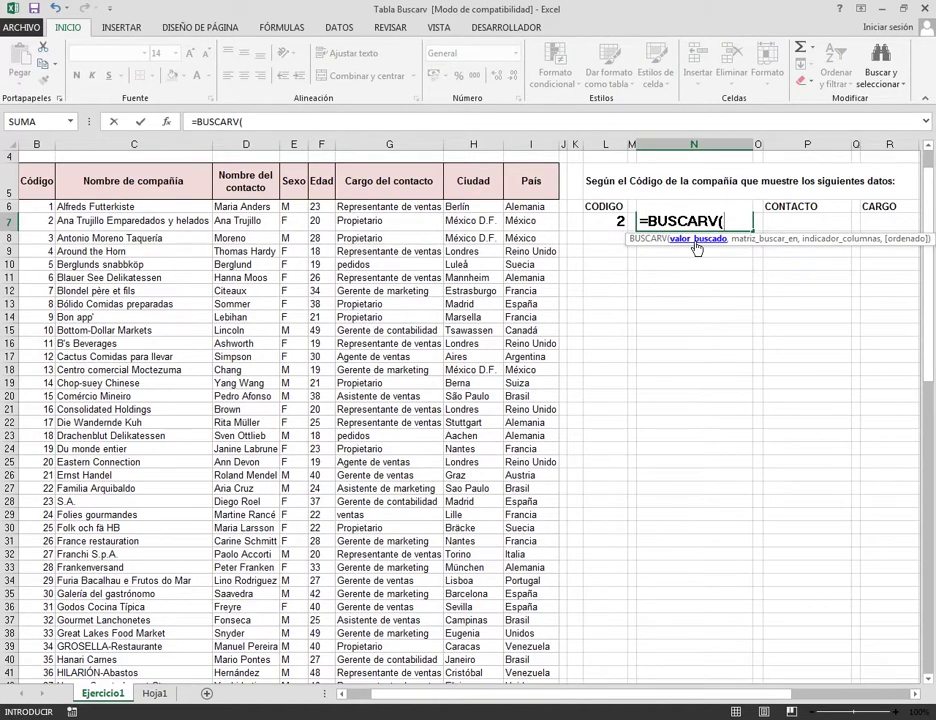
click(608, 222)
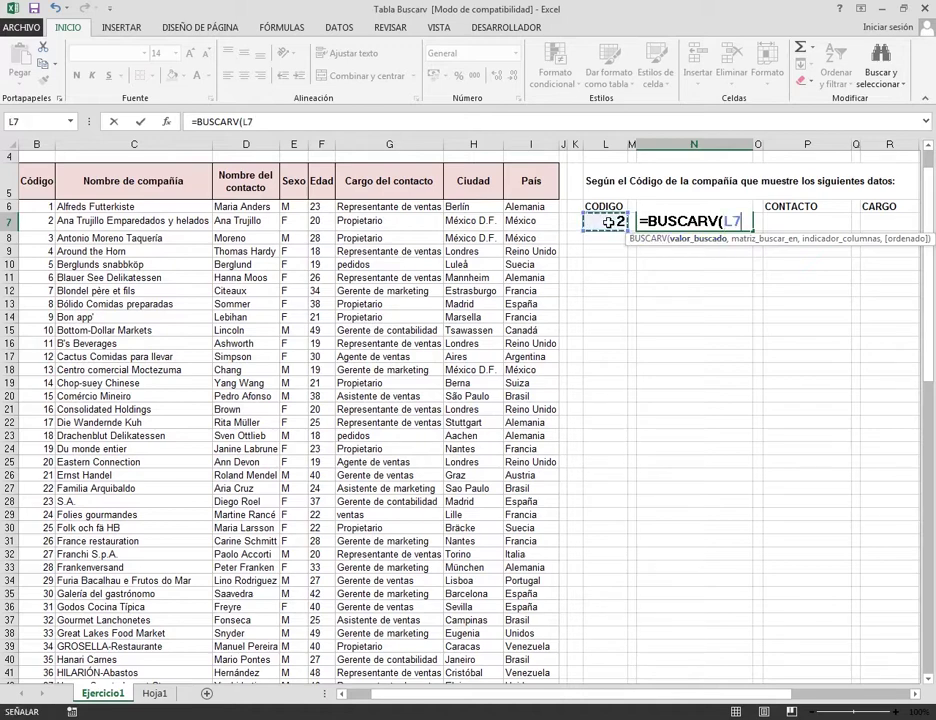
text(,)
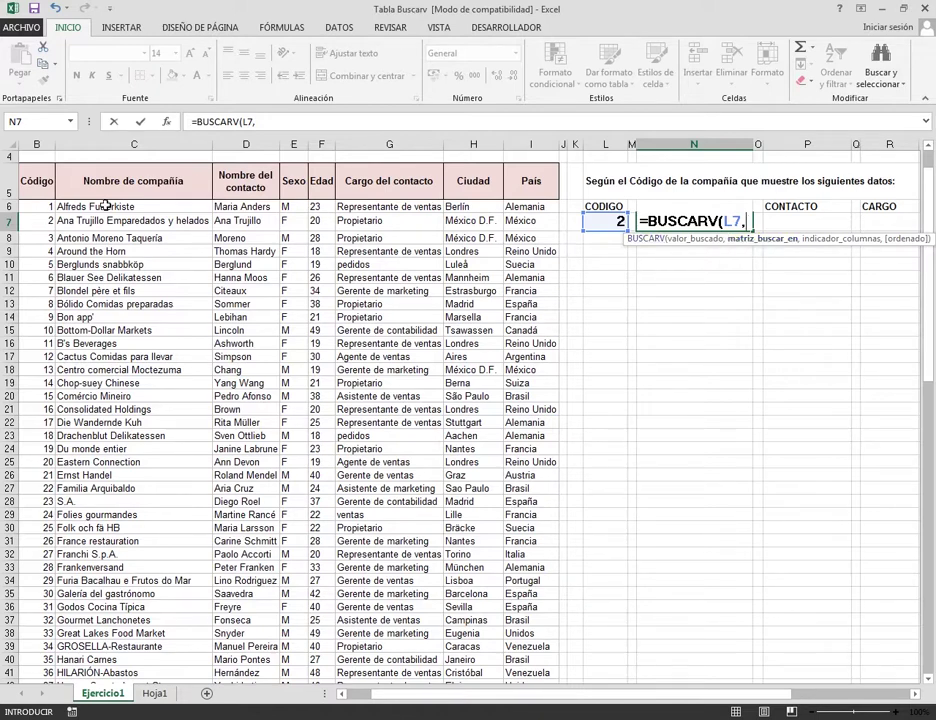
Set the company data range B6:I97 as the table array of the BUSCARV formula.
drag(47, 206, 510, 665)
drag(507, 612, 516, 520)
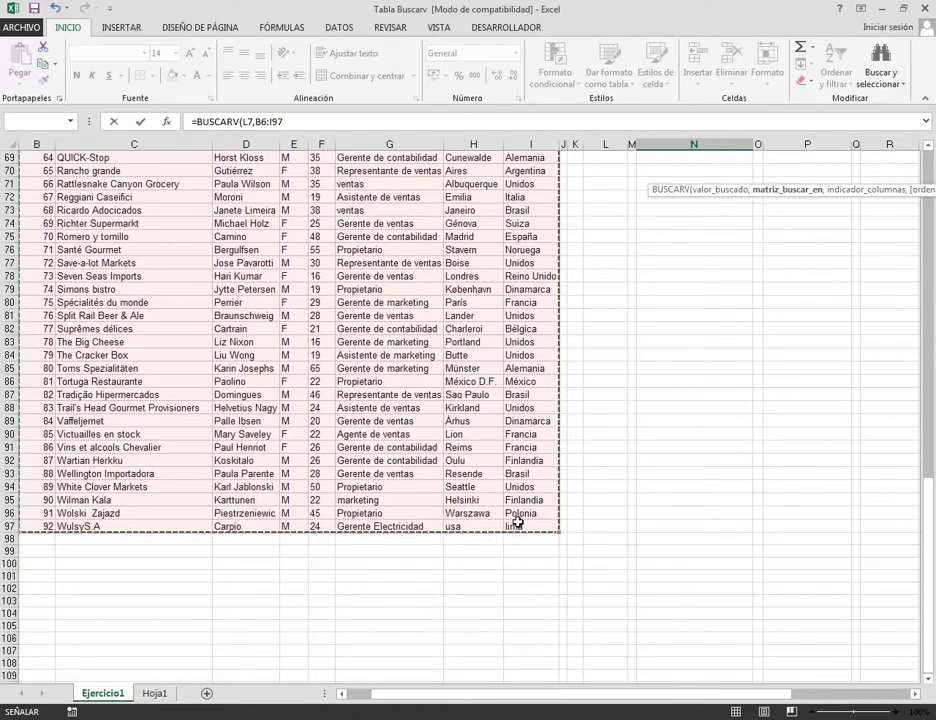
click(929, 168)
click(929, 168)
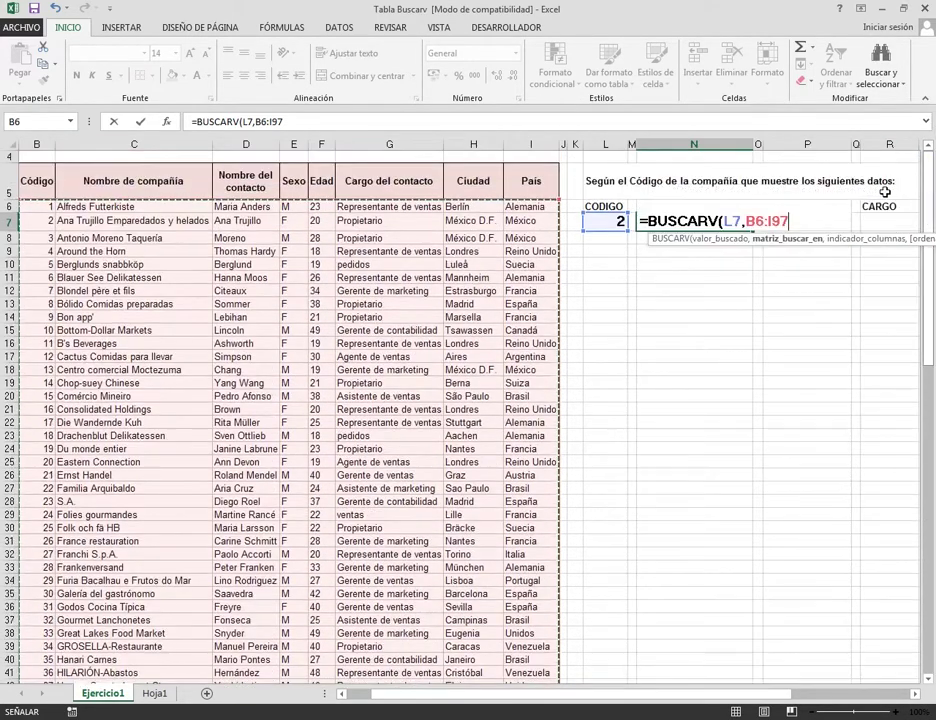
text(,)
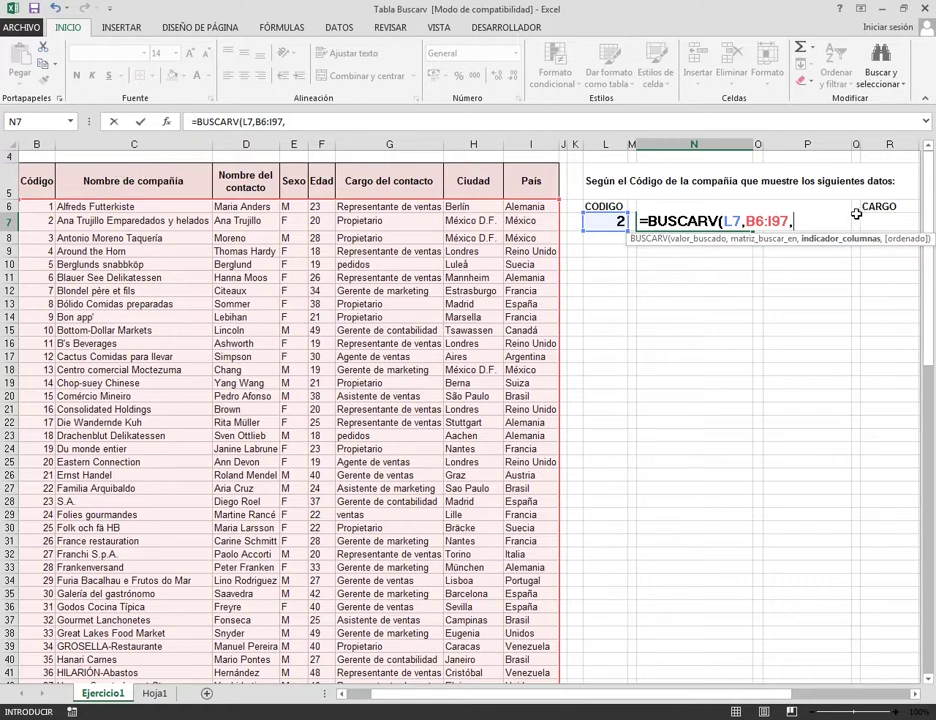
Complete the N7 formula with column index 2 and FALSO for an exact match.
text(2,)
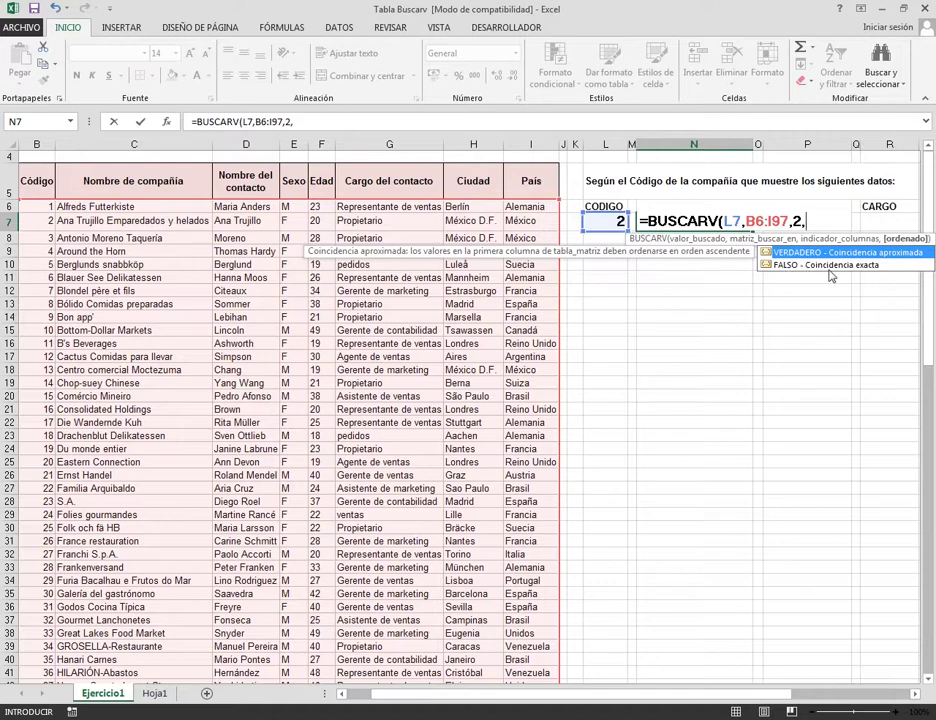
double_click(782, 266)
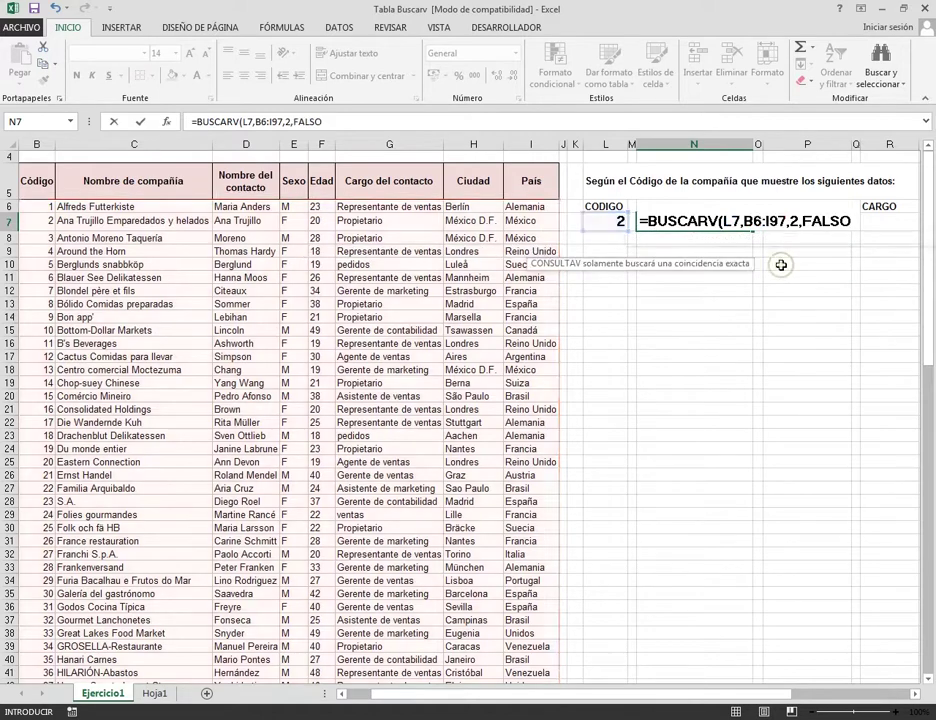
text())
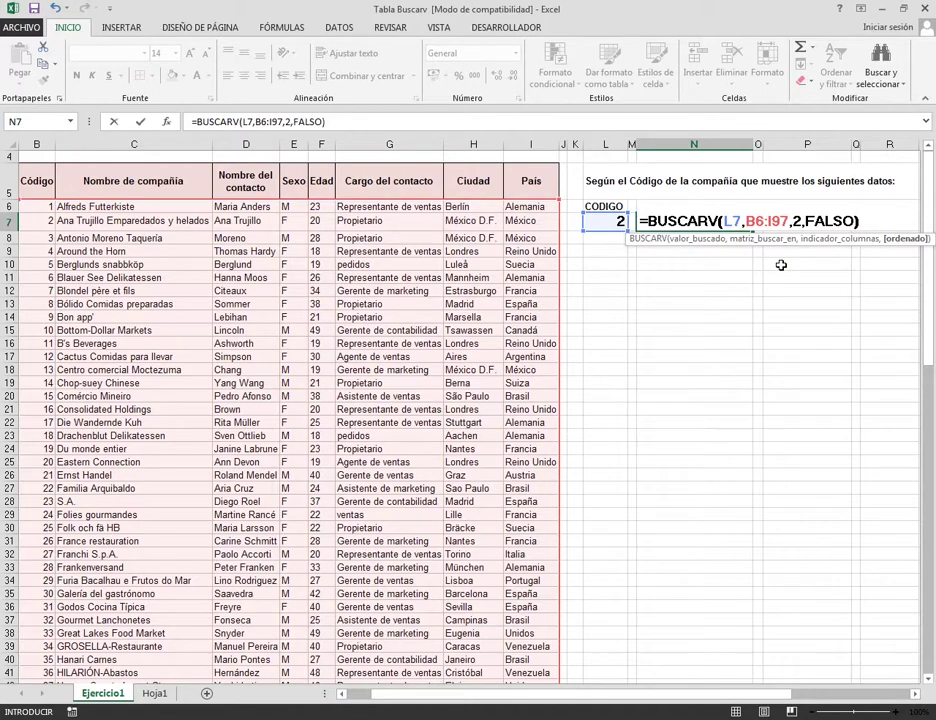
key(Return)
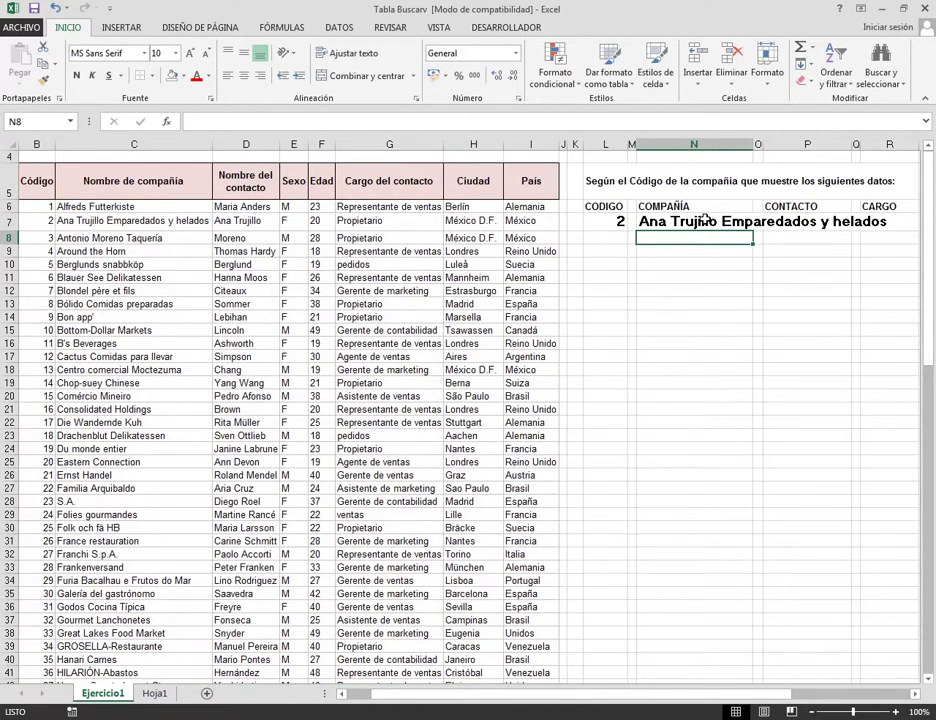
Begin a BUSCARV formula in cell P7 under CONTACTO, using L7 as the lookup value.
click(789, 218)
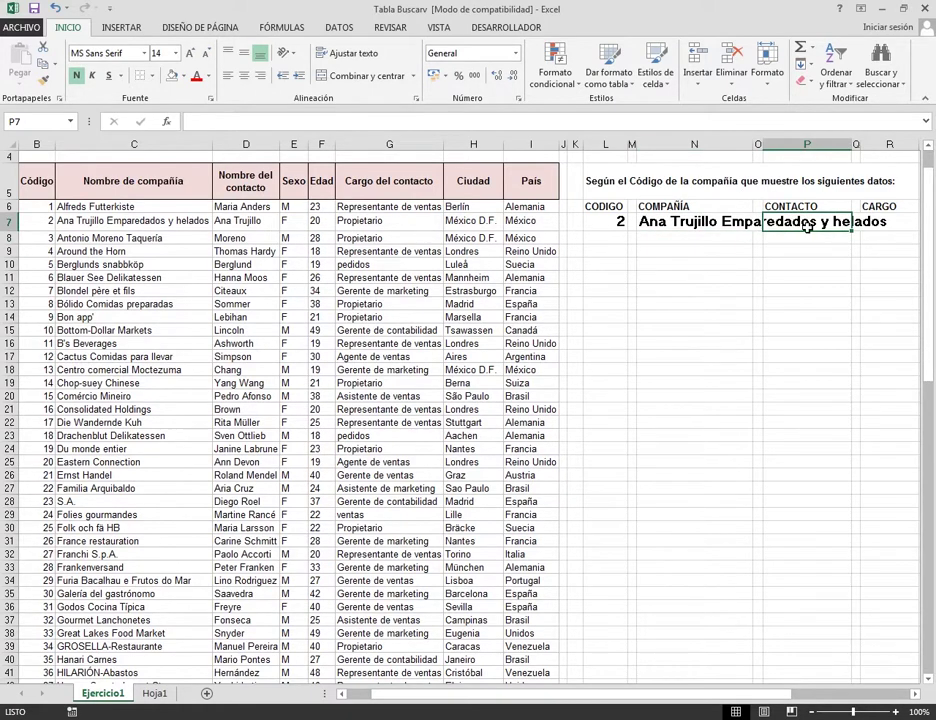
text(=BU)
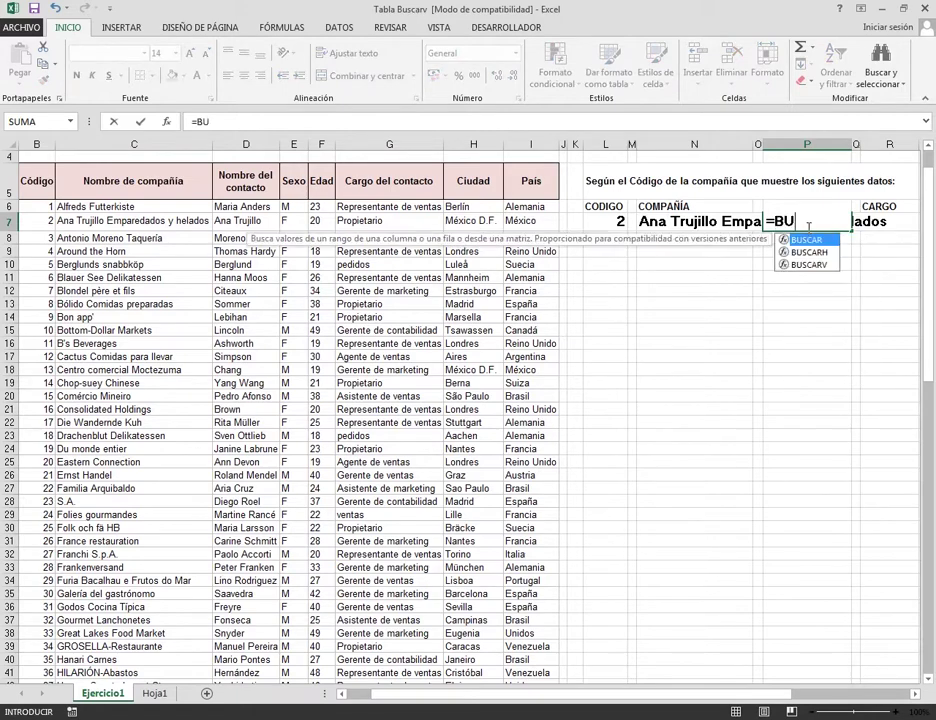
text(SCARV()
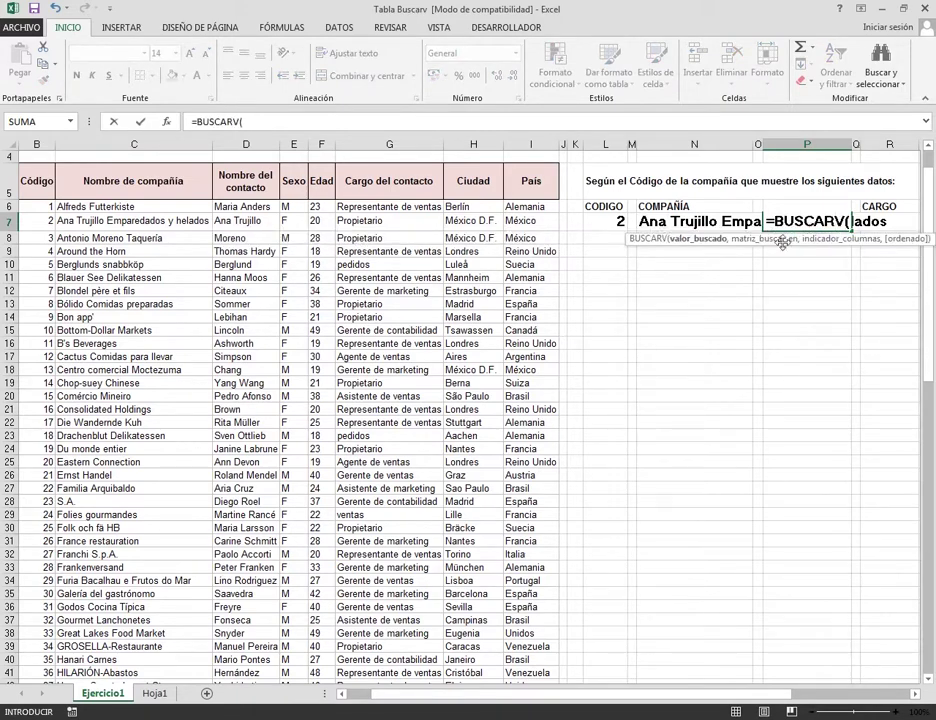
click(606, 220)
text(,)
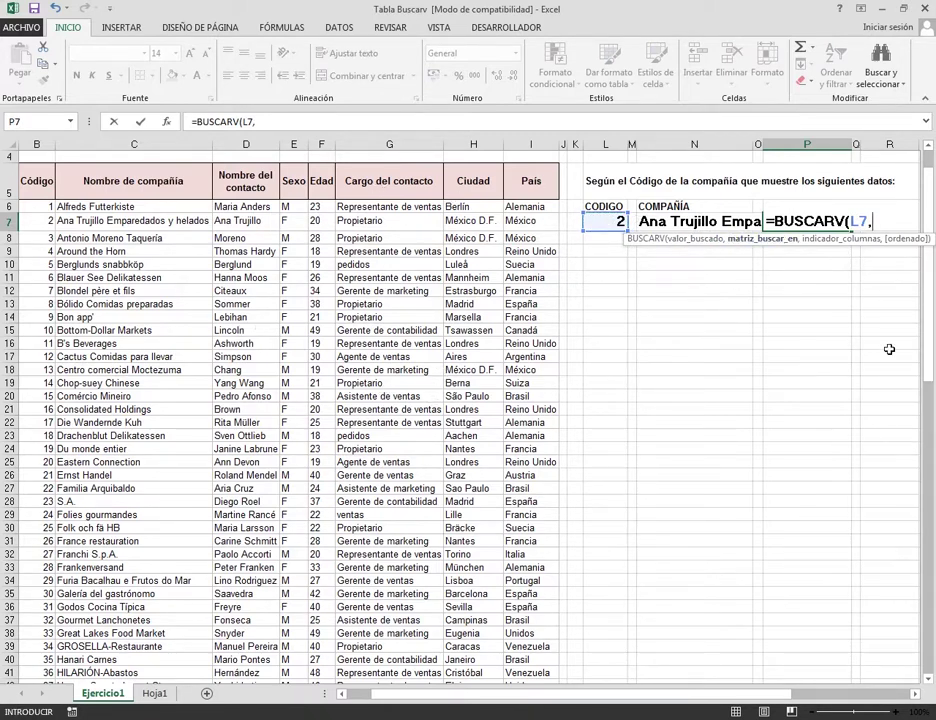
Complete the P7 formula with table array B6:I97, column index 3 and FALSO for an exact match.
text(B6:)
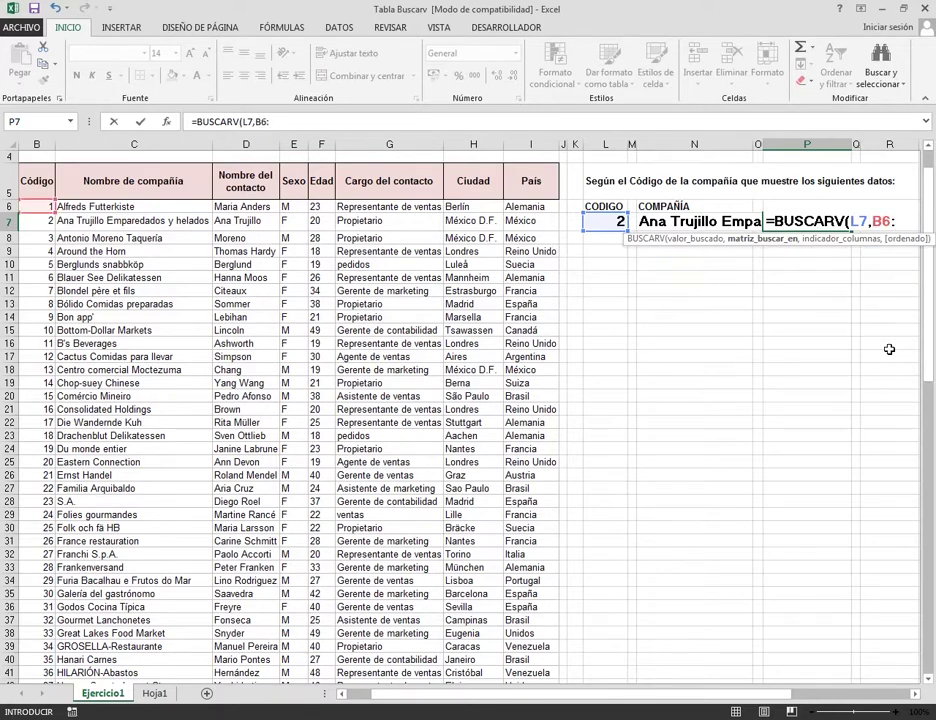
text(I97)
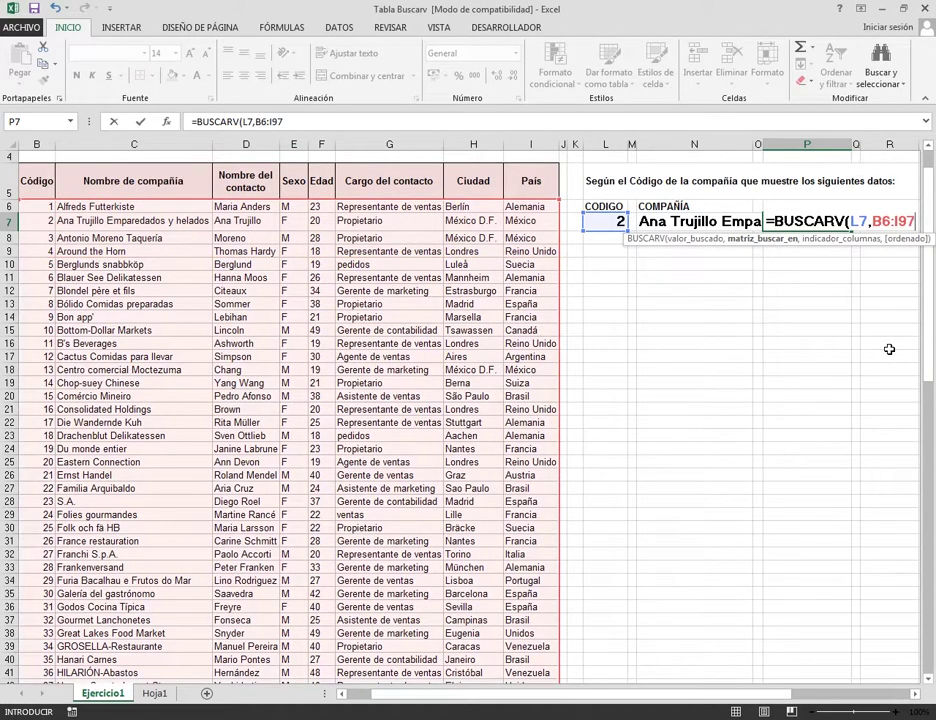
text(,)
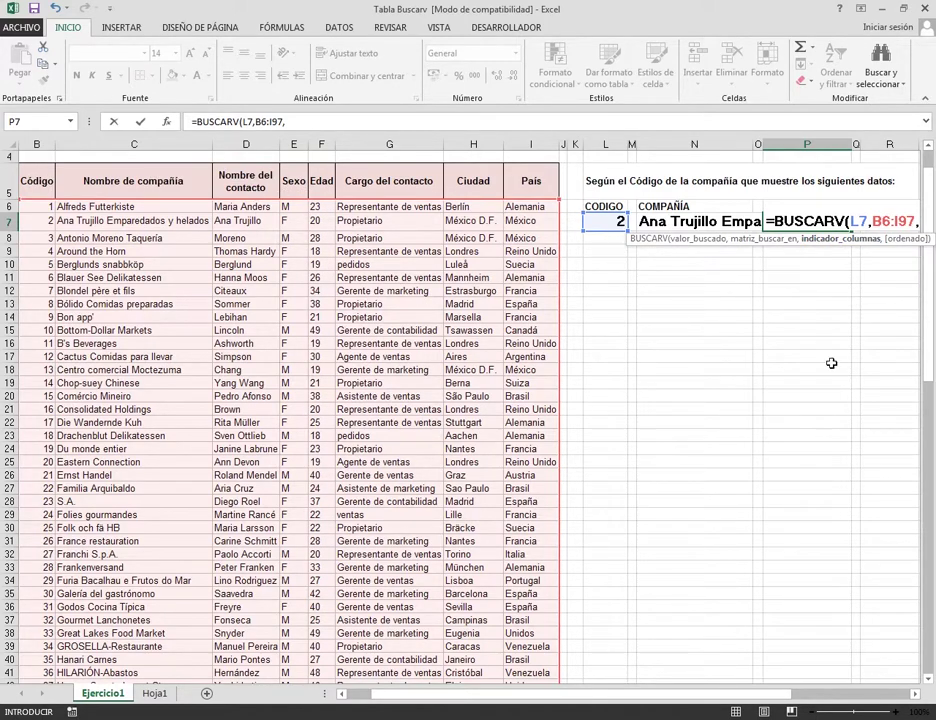
text(3,)
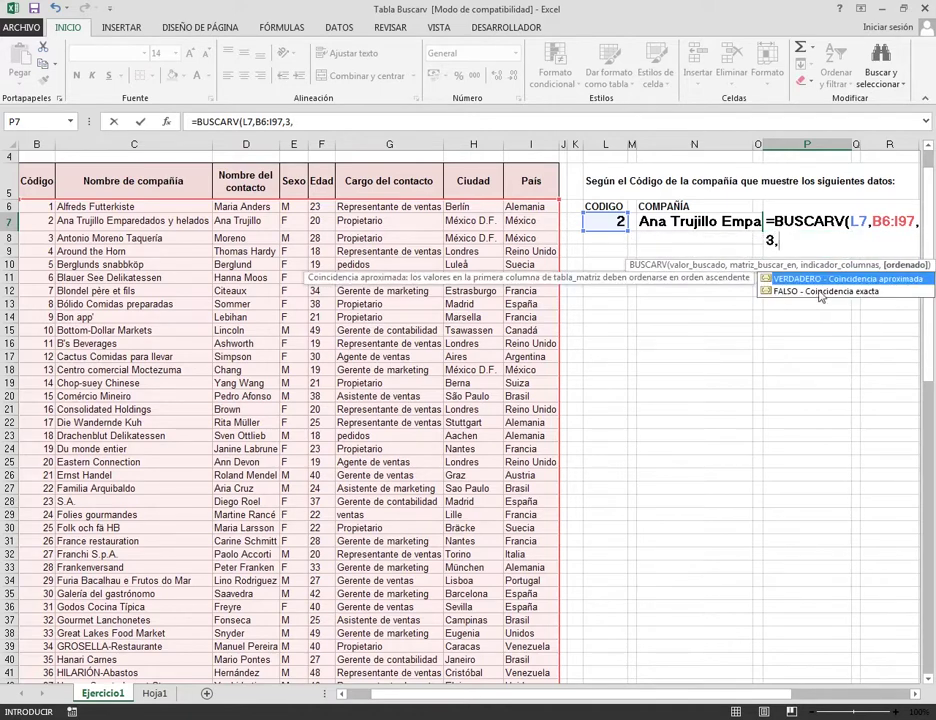
double_click(801, 291)
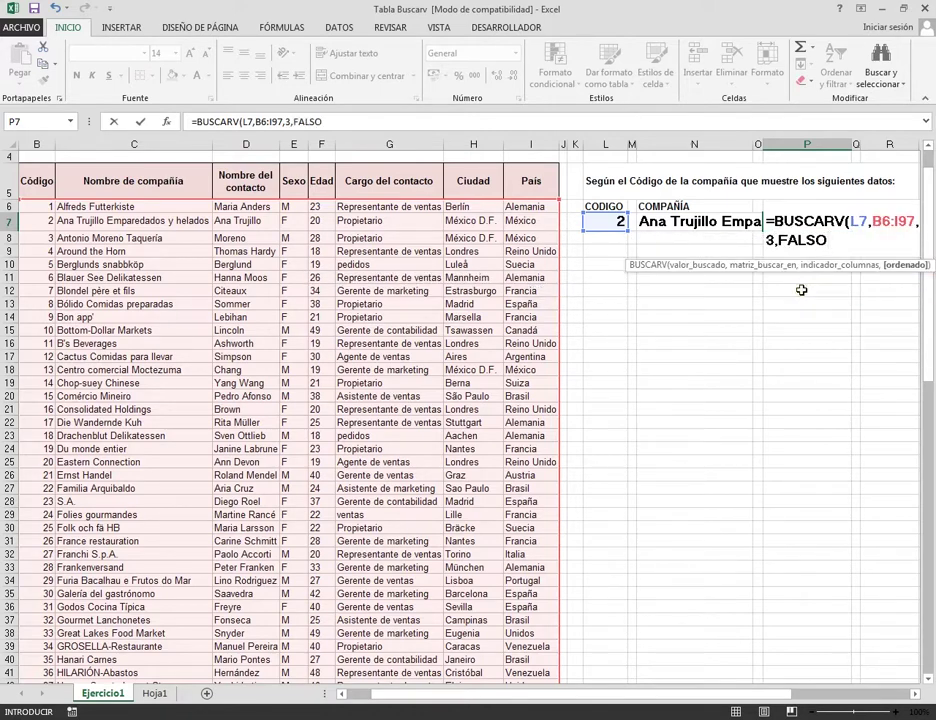
key(Return)
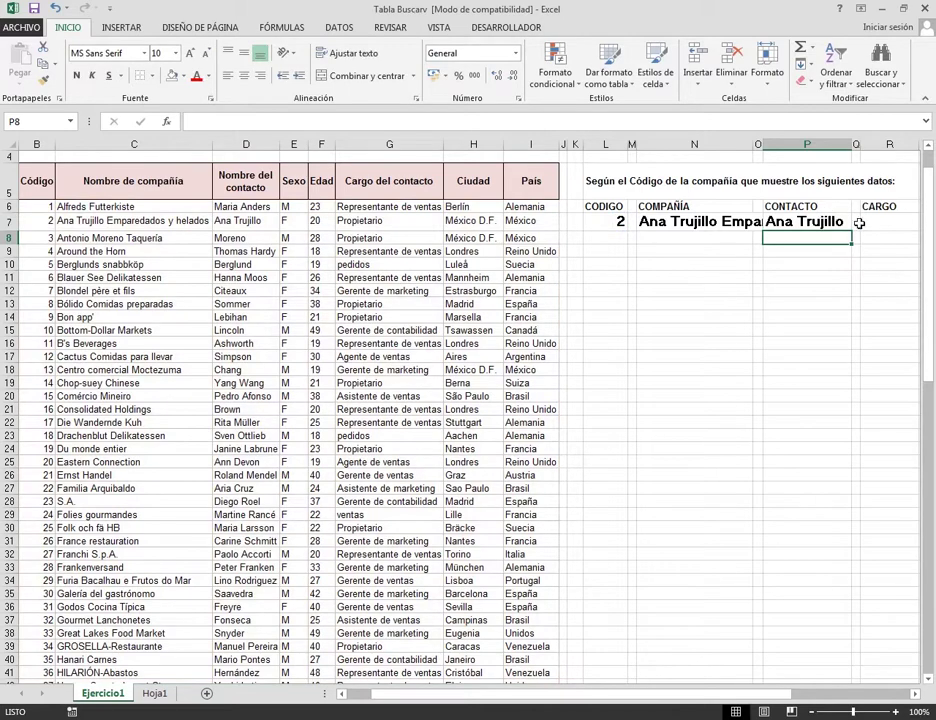
Begin a BUSCARV formula in cell R7 under CARGO, using L7 as the lookup value.
click(888, 223)
text(=BUSCARV()
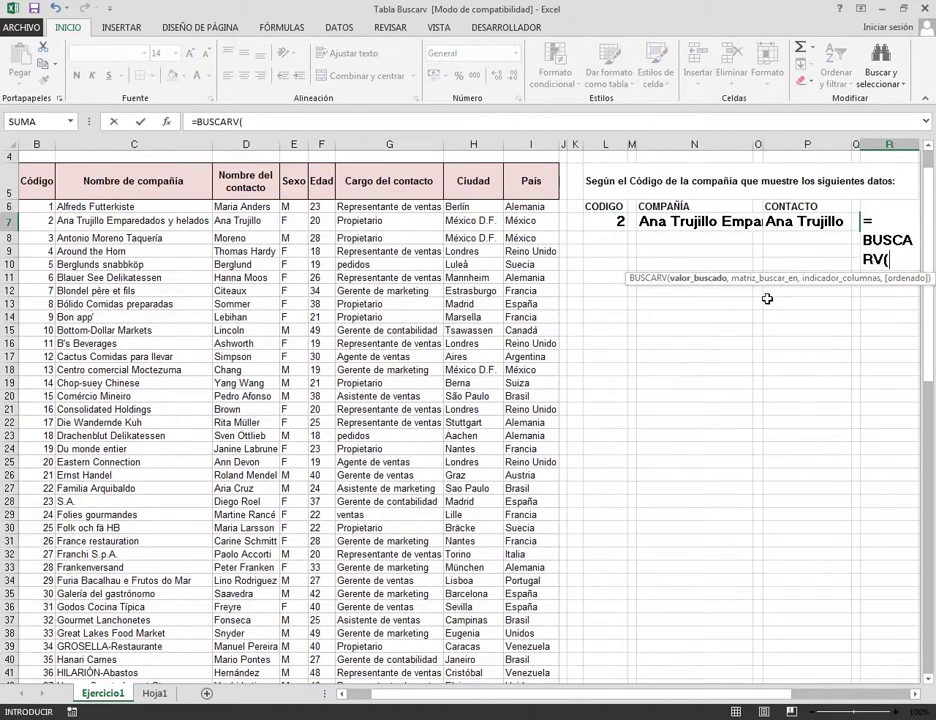
click(621, 220)
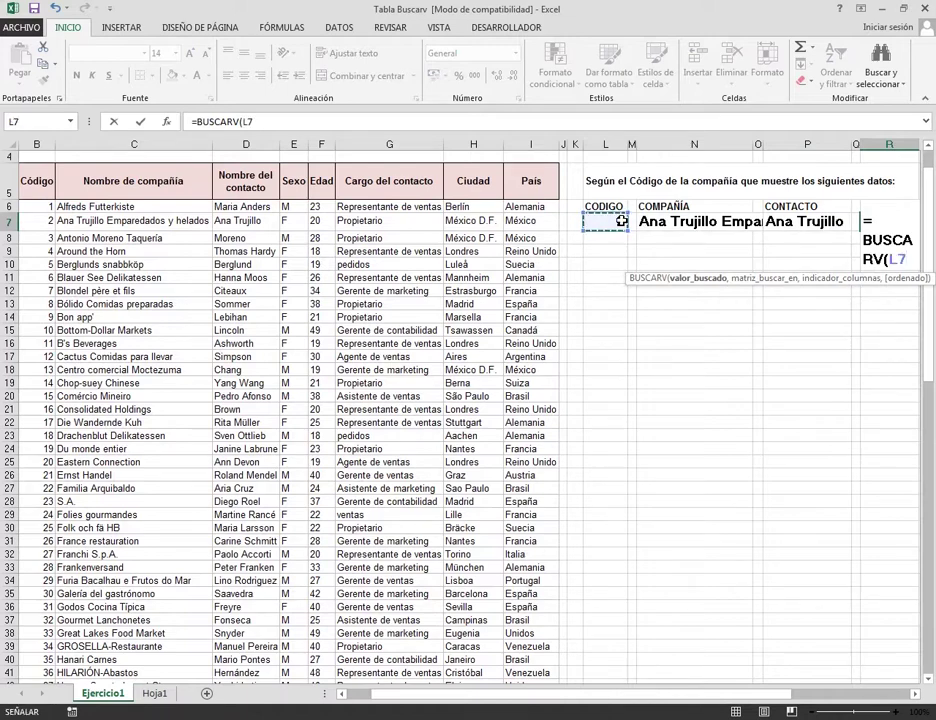
text(,)
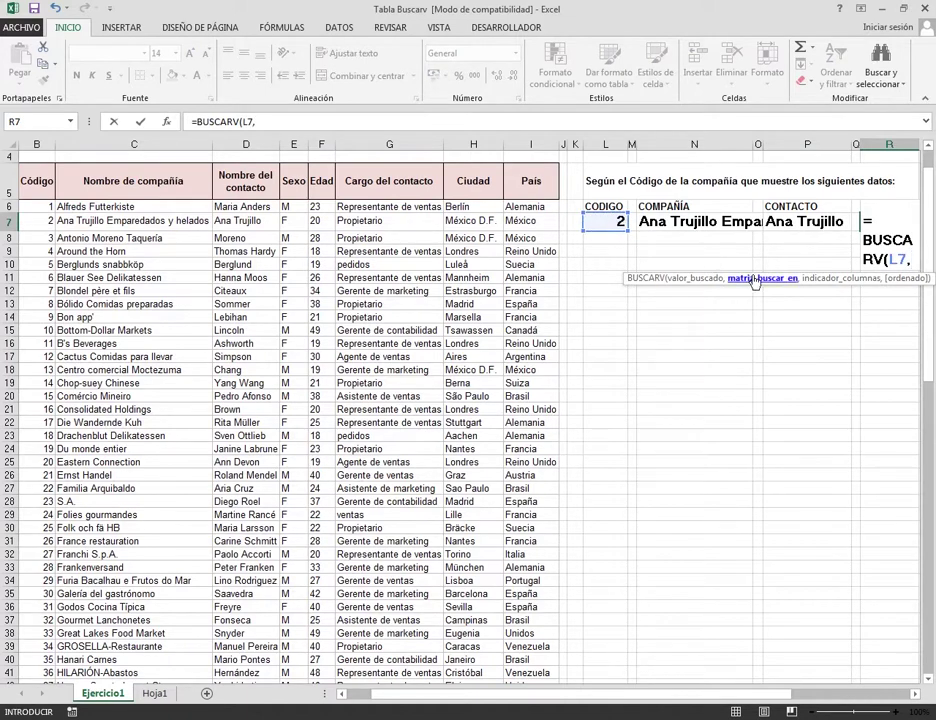
Complete the R7 formula with table array B6:I97, column index 6 and FALSO for an exact match.
text(B6)
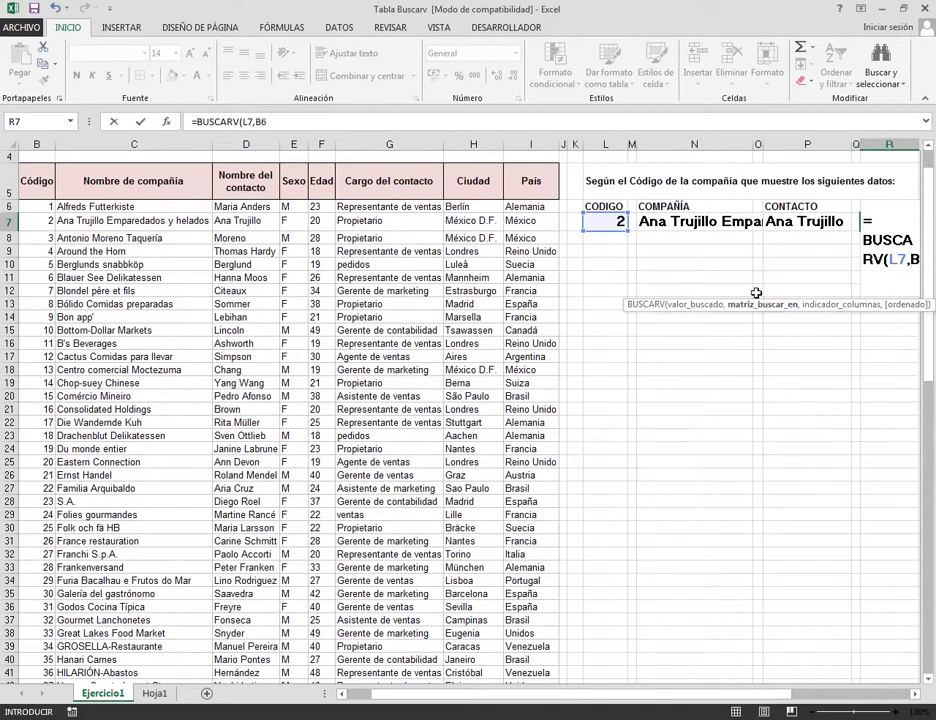
text(:I9)
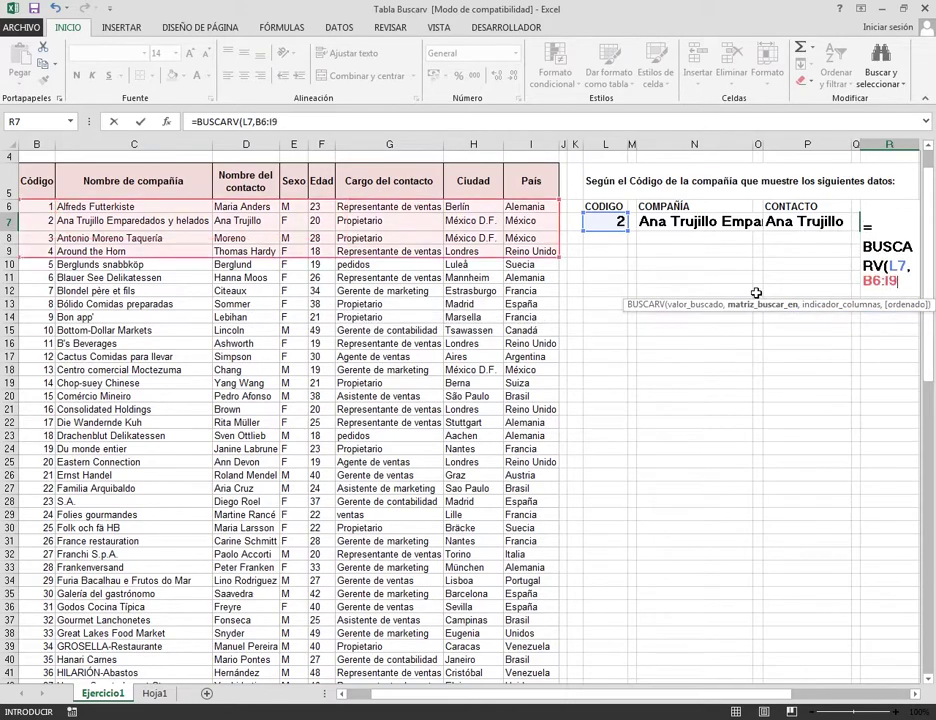
text(7)
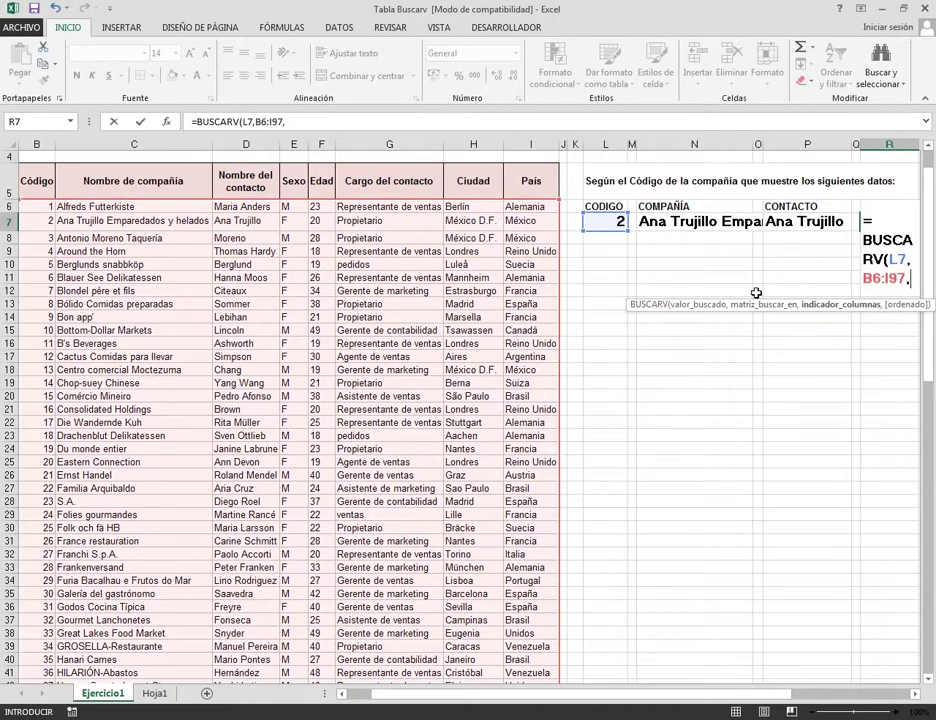
text(,)
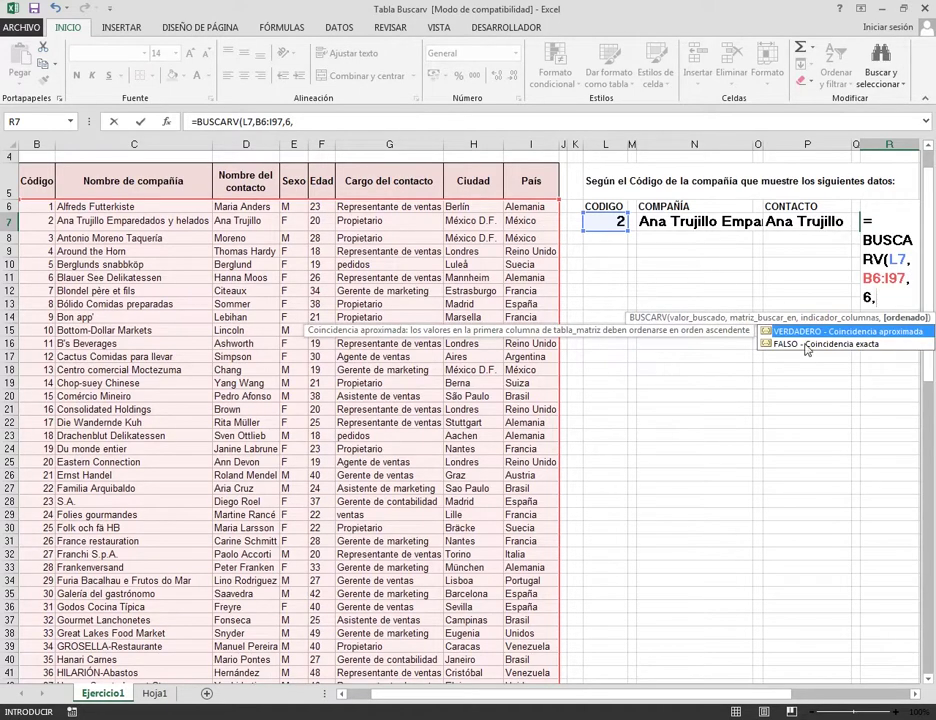
click(806, 344)
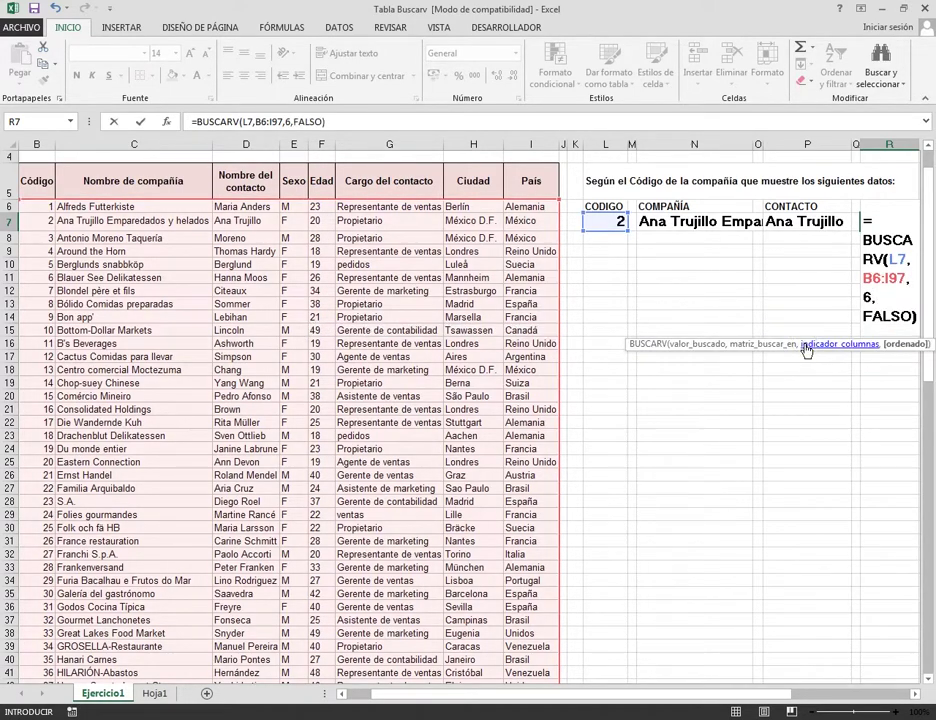
text())
key(Return)
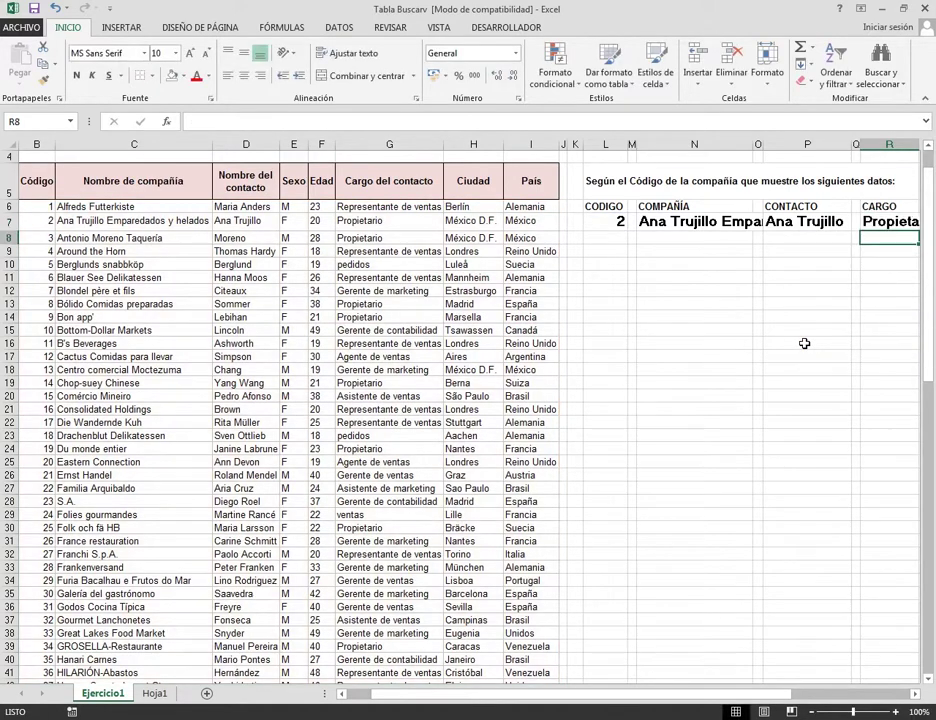
Test the lookup formulas by entering company code 1 and then 10 in cell L7.
click(600, 220)
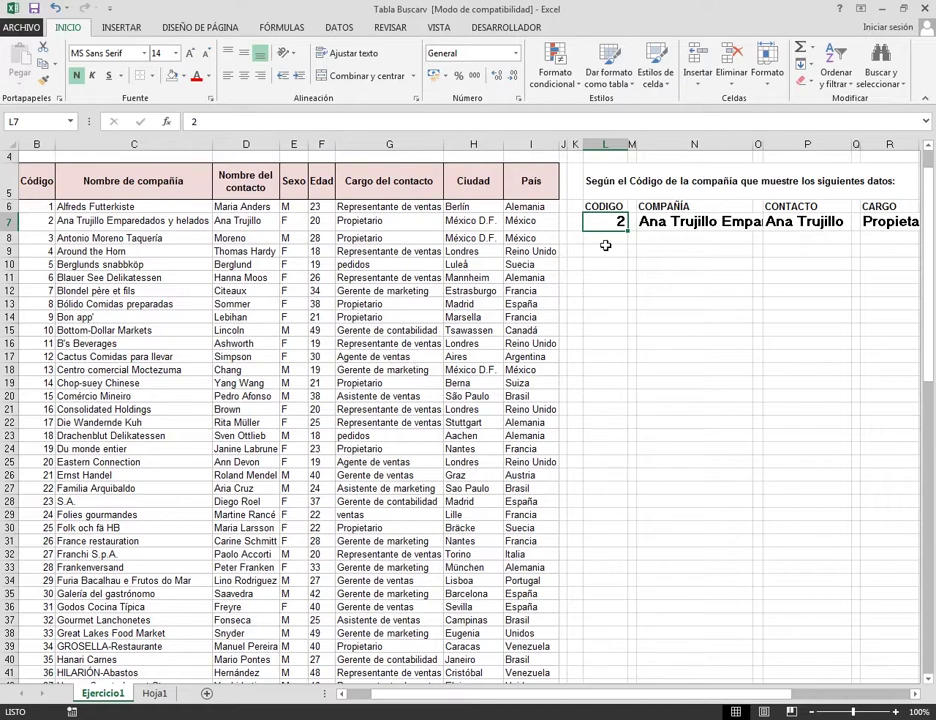
text(1)
key(Return)
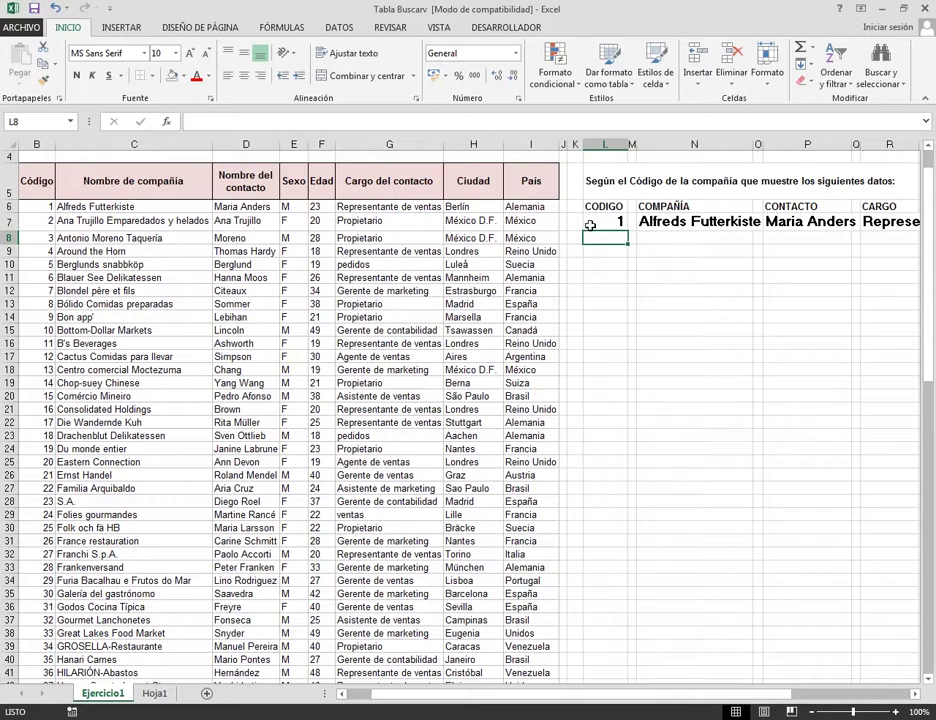
click(590, 224)
text(10)
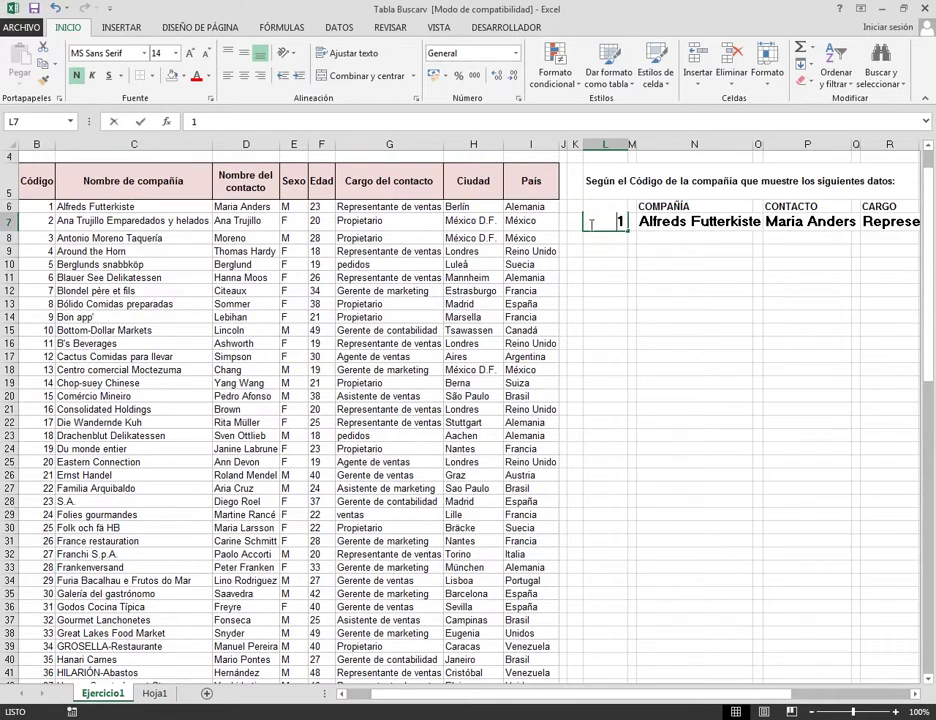
key(Return)
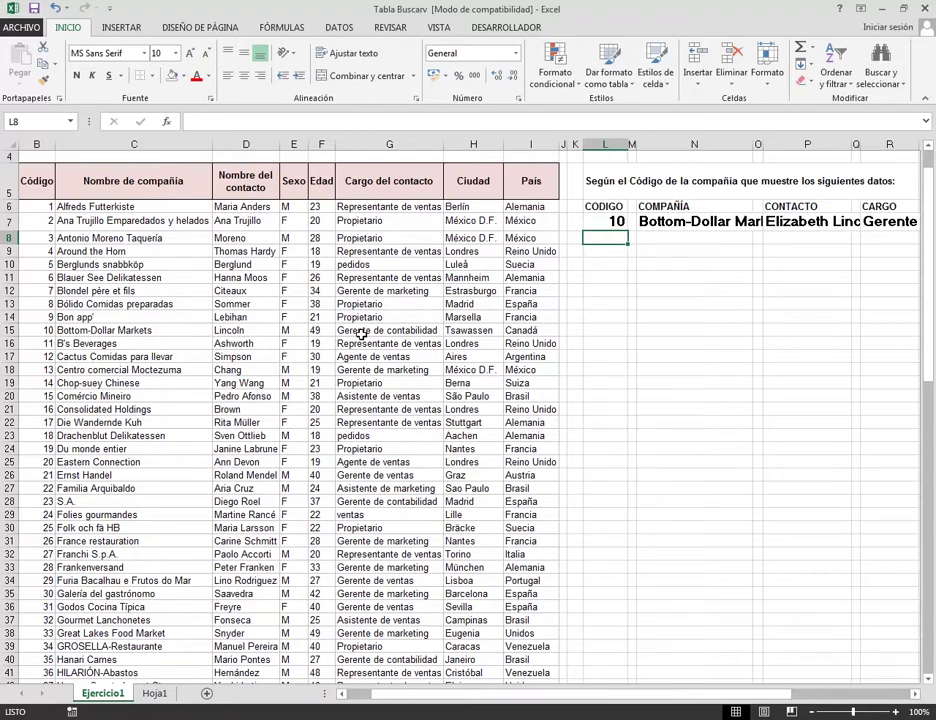
click(600, 220)
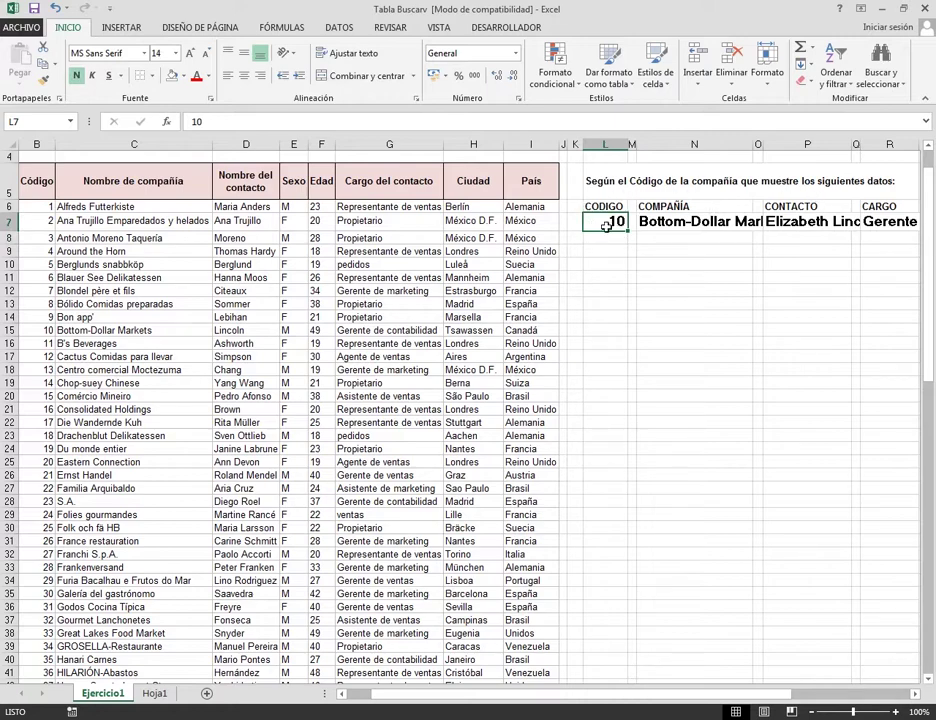
Enter the company code 2 in cell C5 under CÓDIGO on the Hoja1 sheet.
click(156, 693)
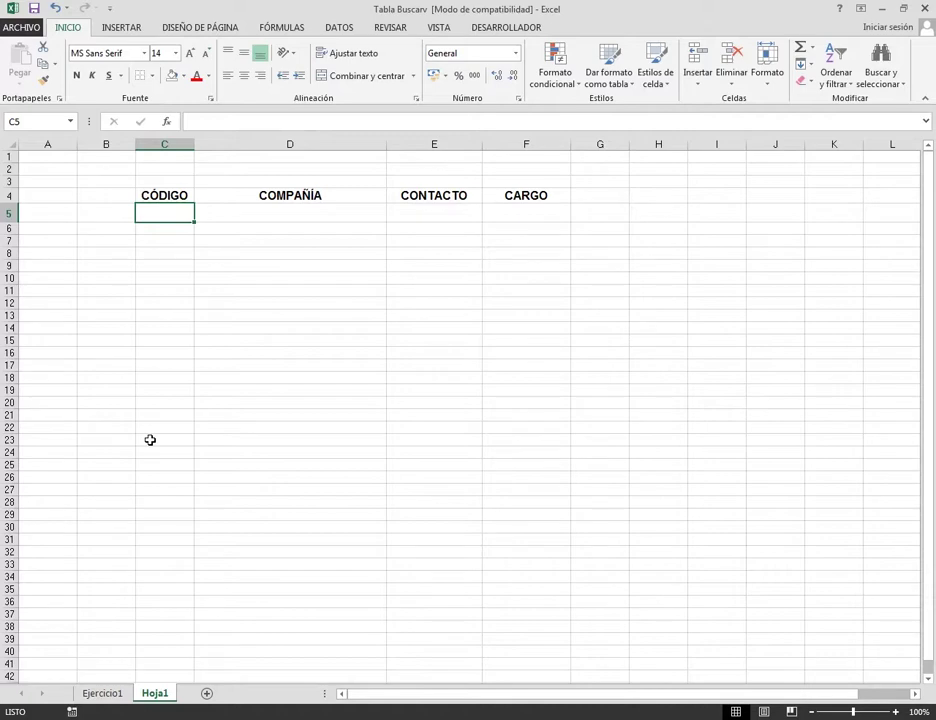
text(2)
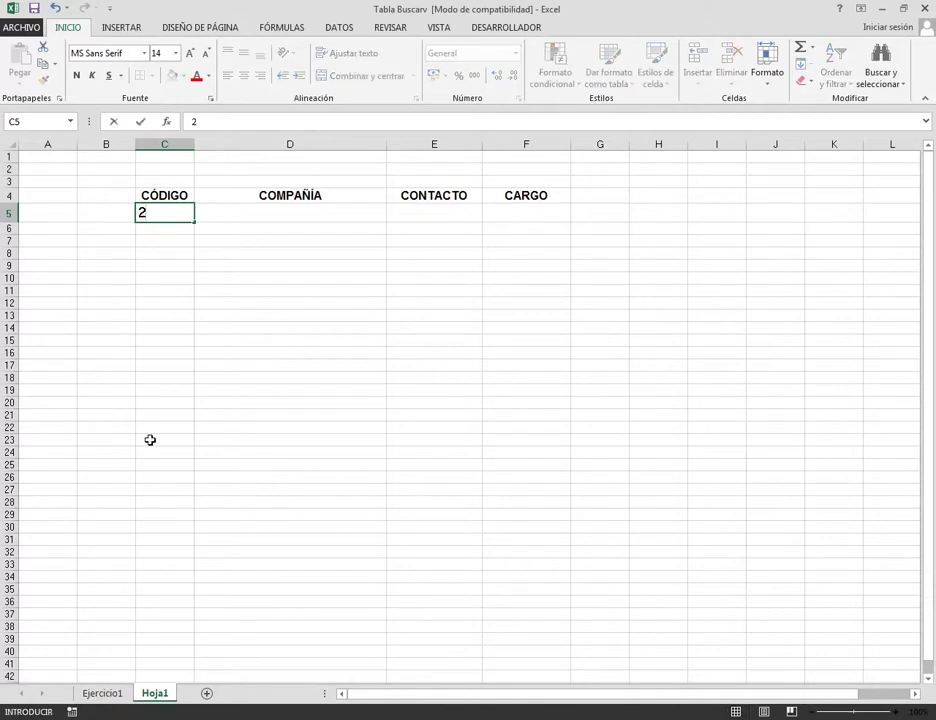
key(Tab)
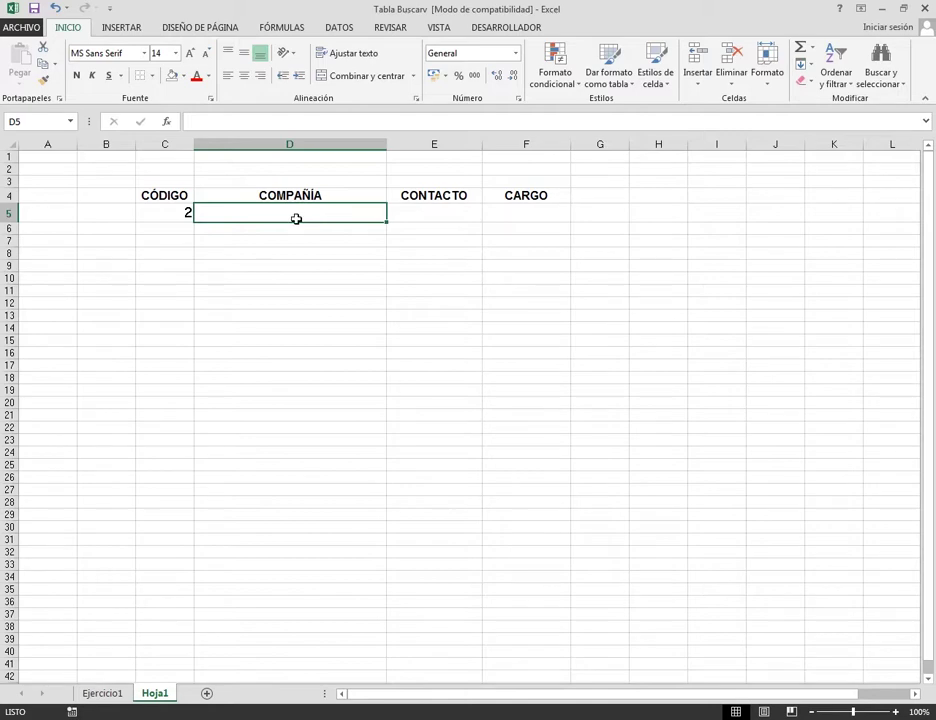
Begin a BUSCARV formula in cell D5 under COMPAÑÍA, using C5 as the lookup value.
text(=)
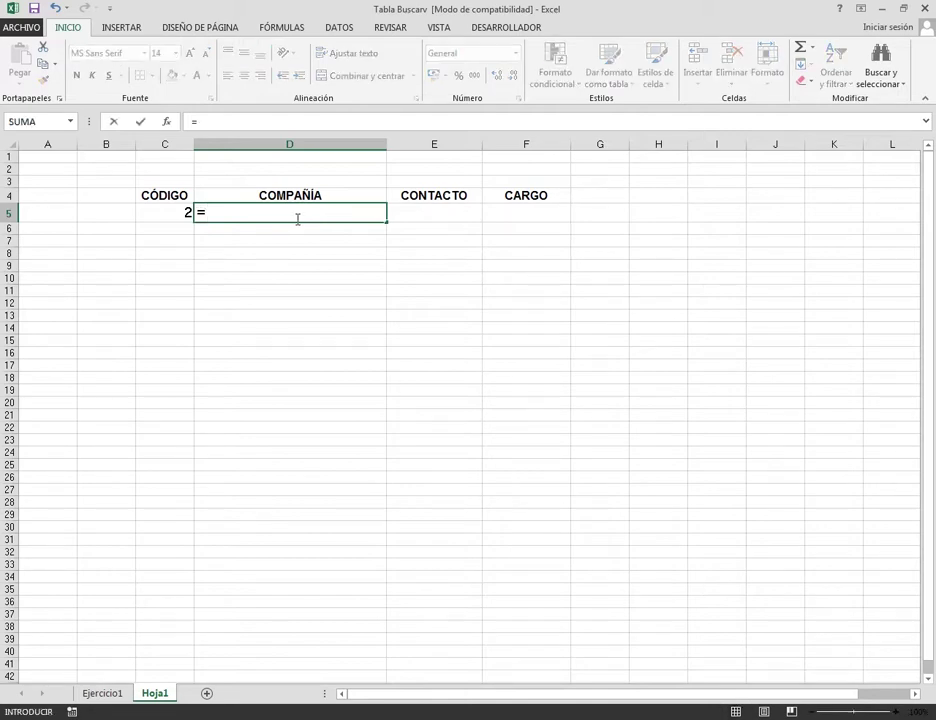
text(BUSCA)
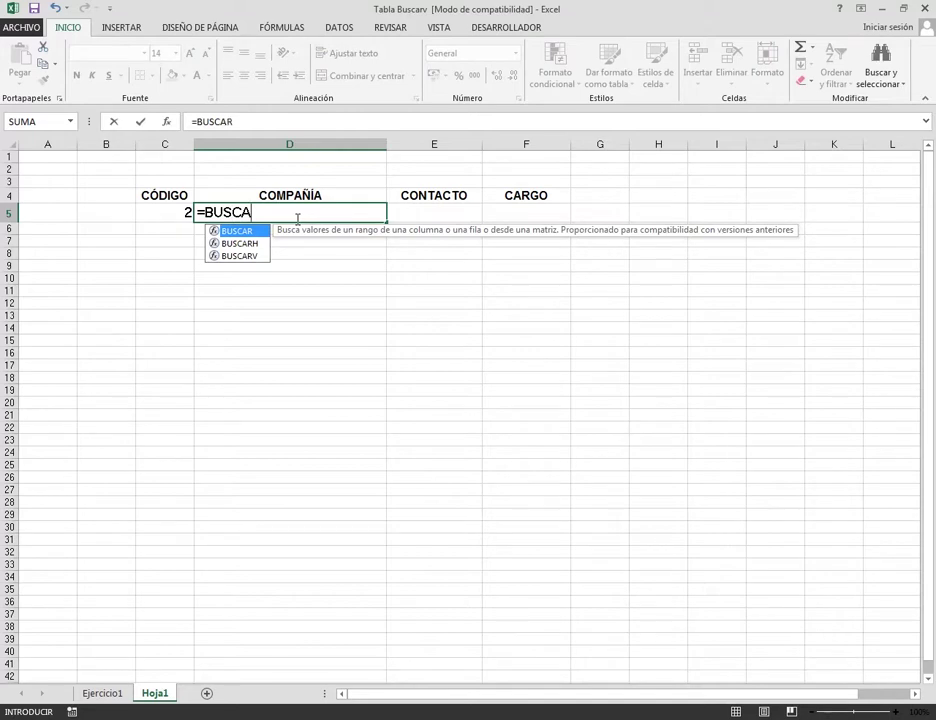
text(RV()
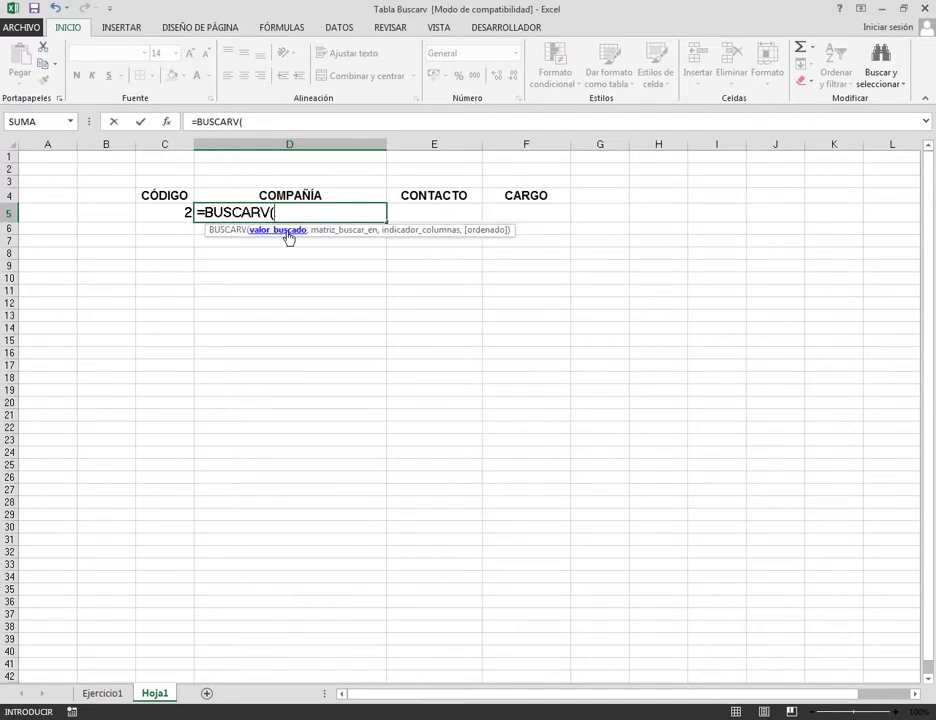
click(163, 209)
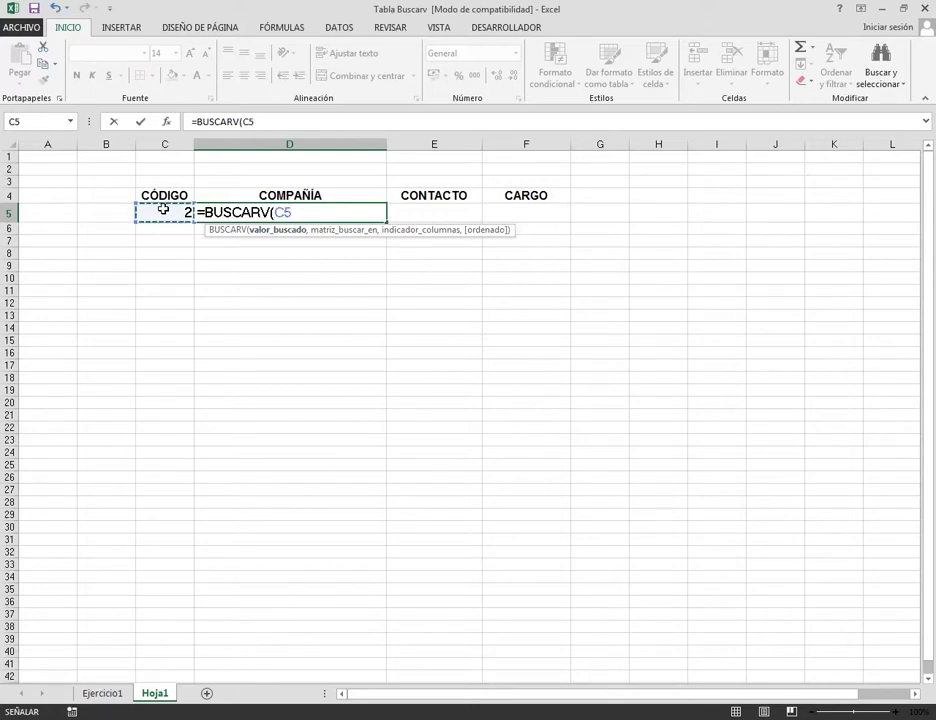
text(,)
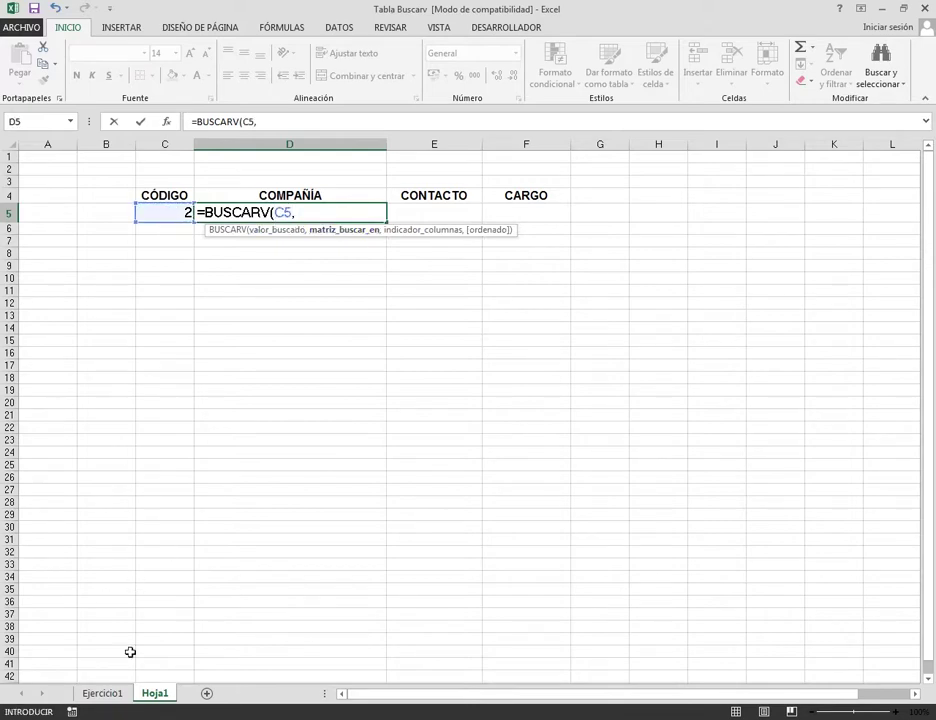
click(105, 693)
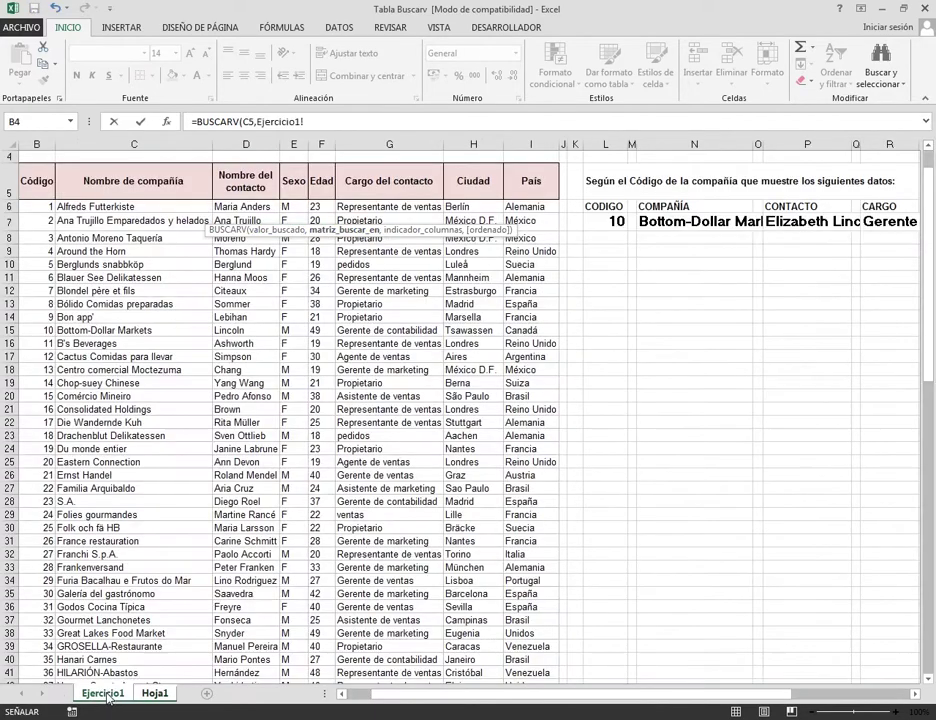
drag(42, 209, 526, 616)
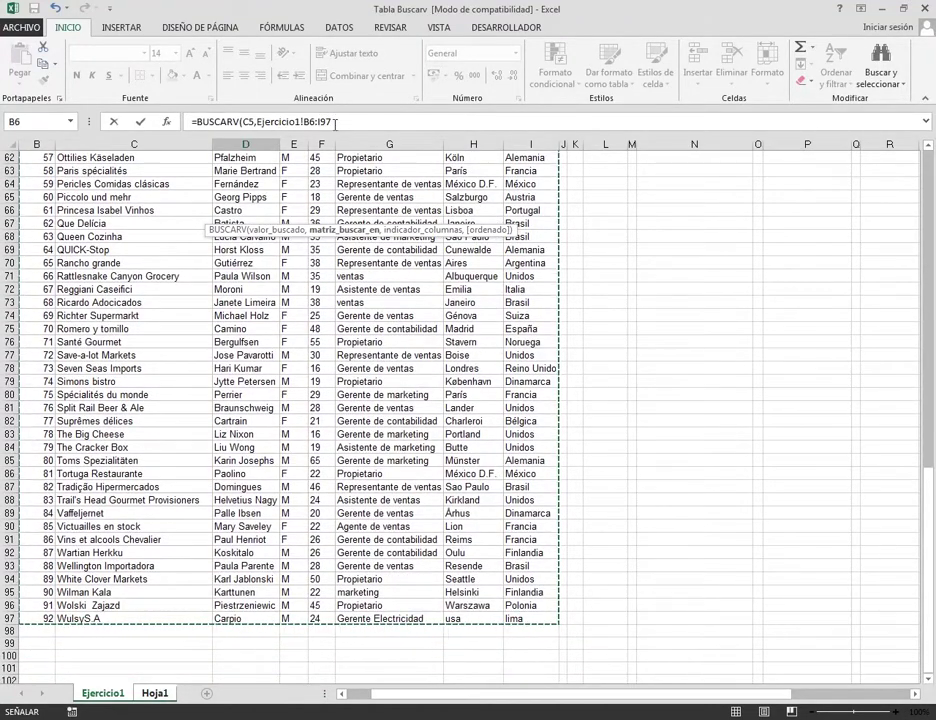
click(156, 693)
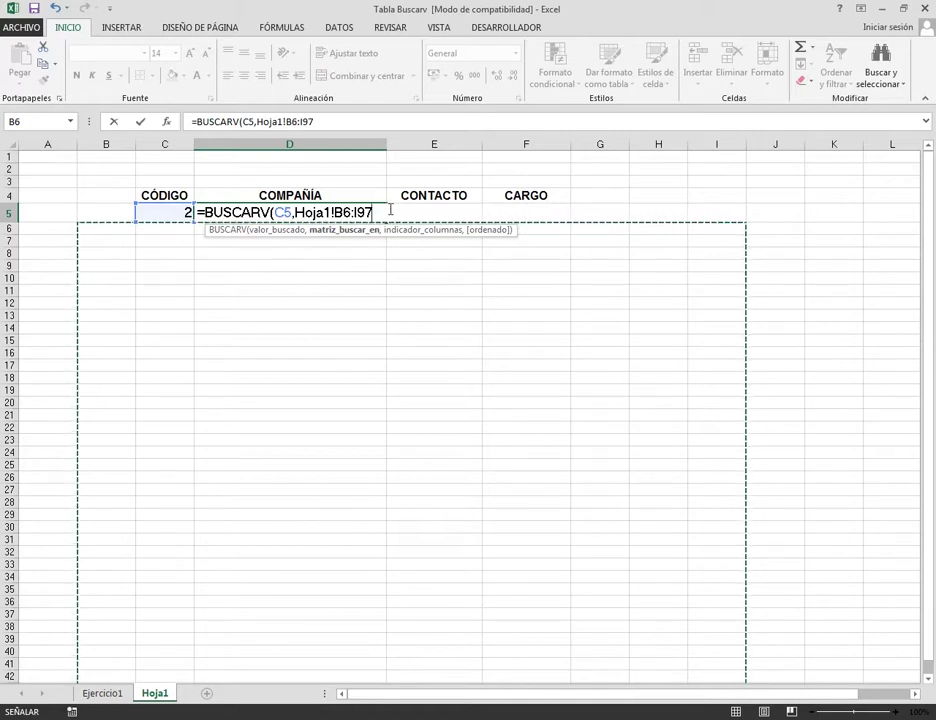
key(BackSpace)
key(BackSpace)
key(BackSpace)
key(BackSpace)
key(BackSpace)
key(BackSpace)
key(BackSpace)
key(BackSpace)
key(BackSpace)
key(BackSpace)
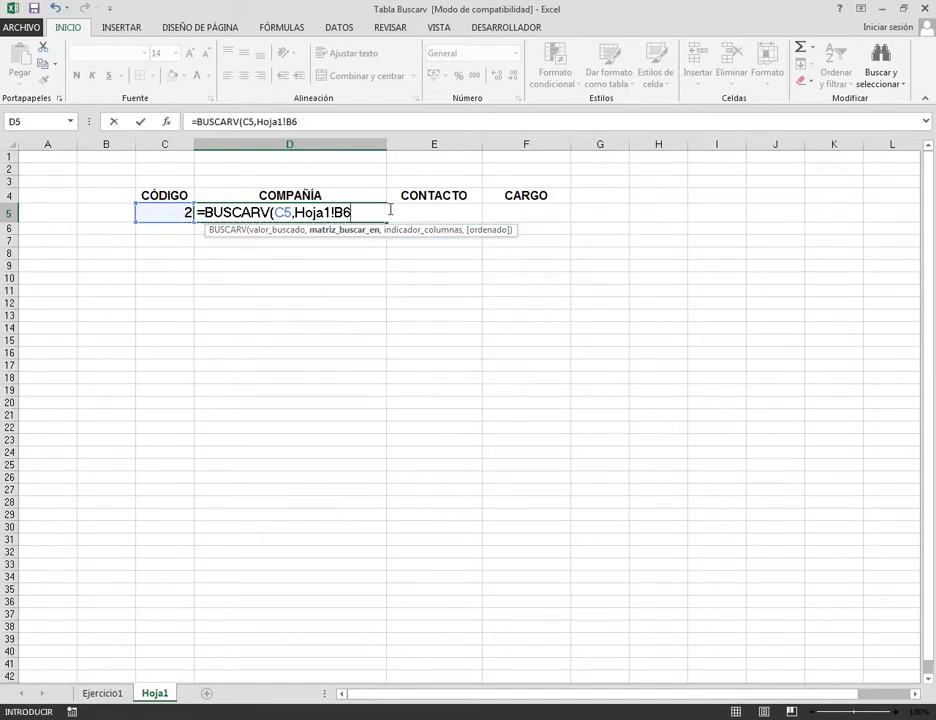
key(BackSpace)
key(BackSpace)
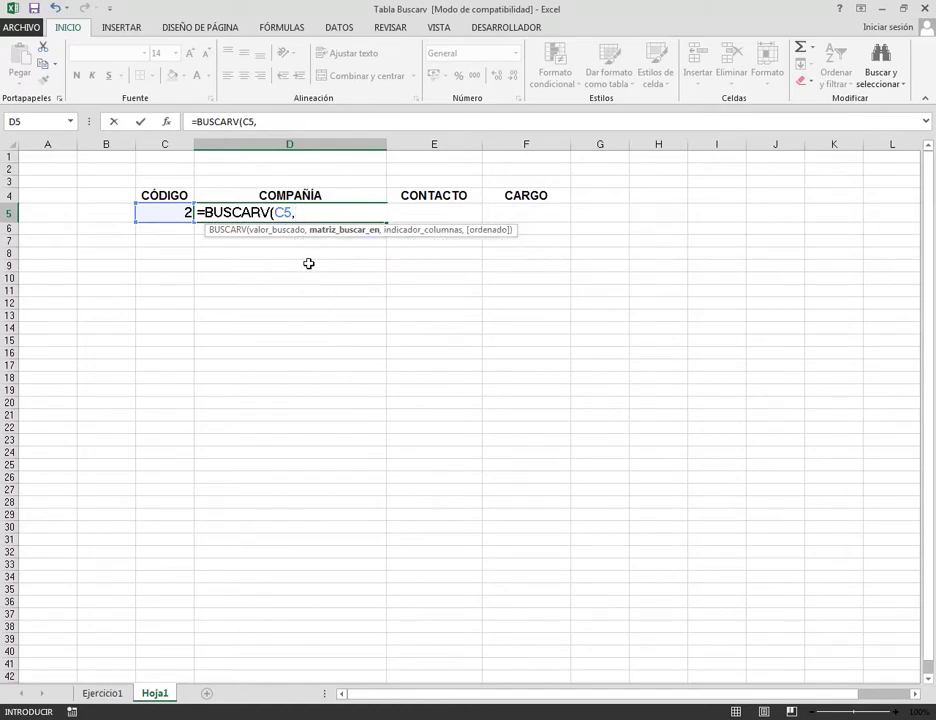
Set the table array of the D5 formula to B6:I97 on the Ejercicio1 sheet.
click(104, 693)
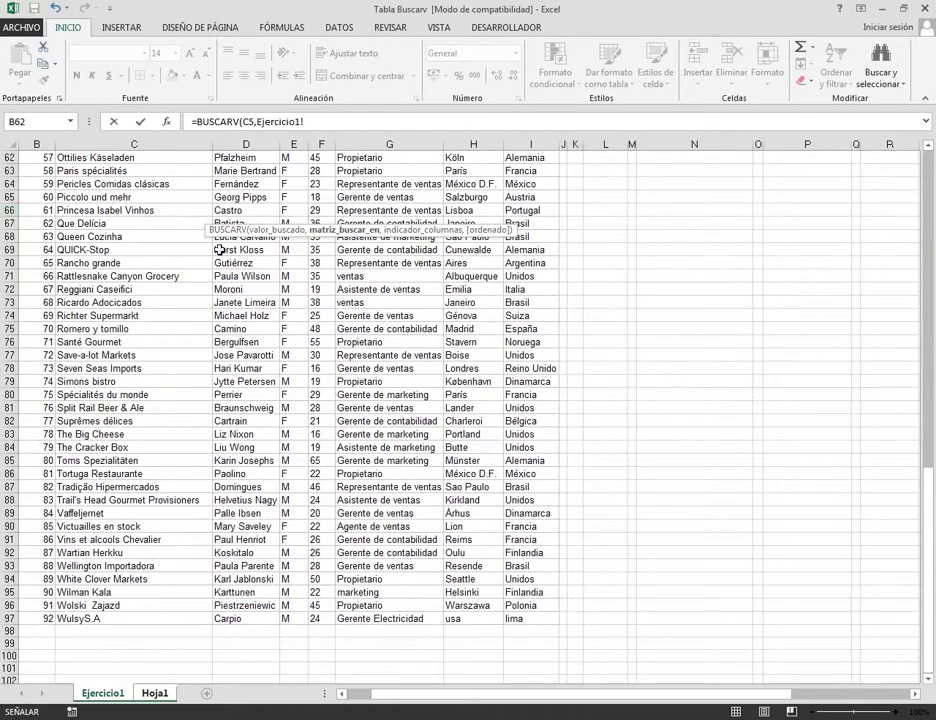
scroll(219, 249, up, 7)
scroll(219, 249, up, 12)
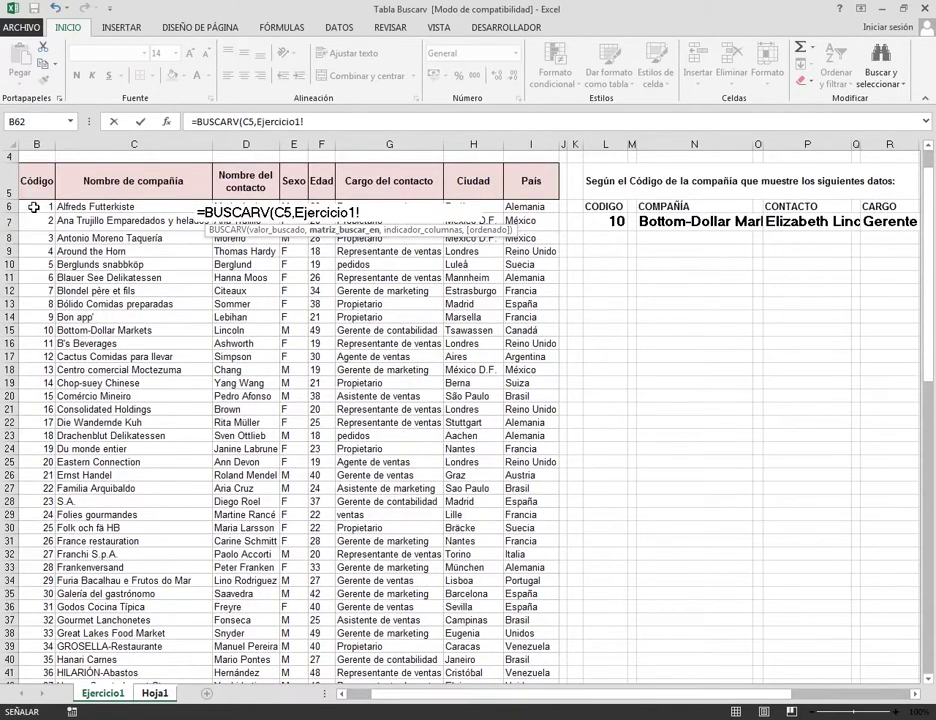
drag(33, 207, 519, 643)
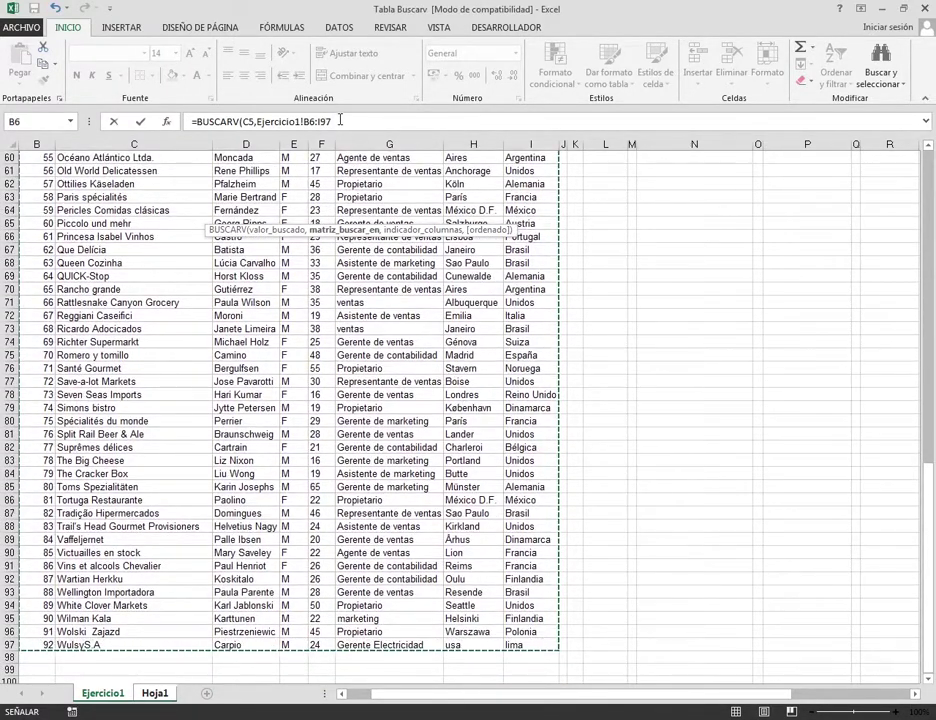
click(343, 120)
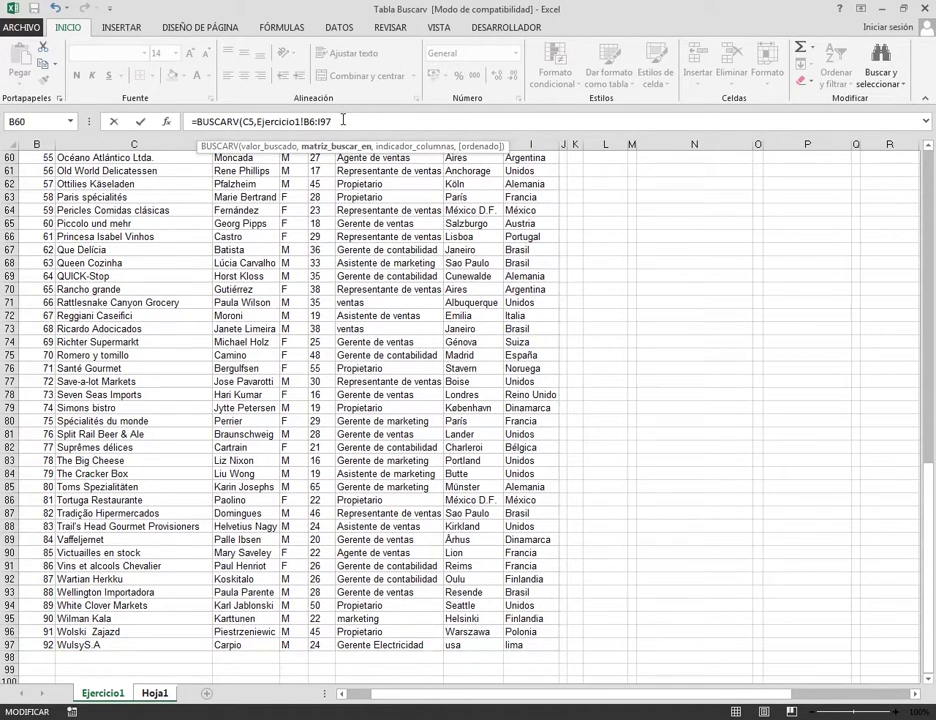
text(,)
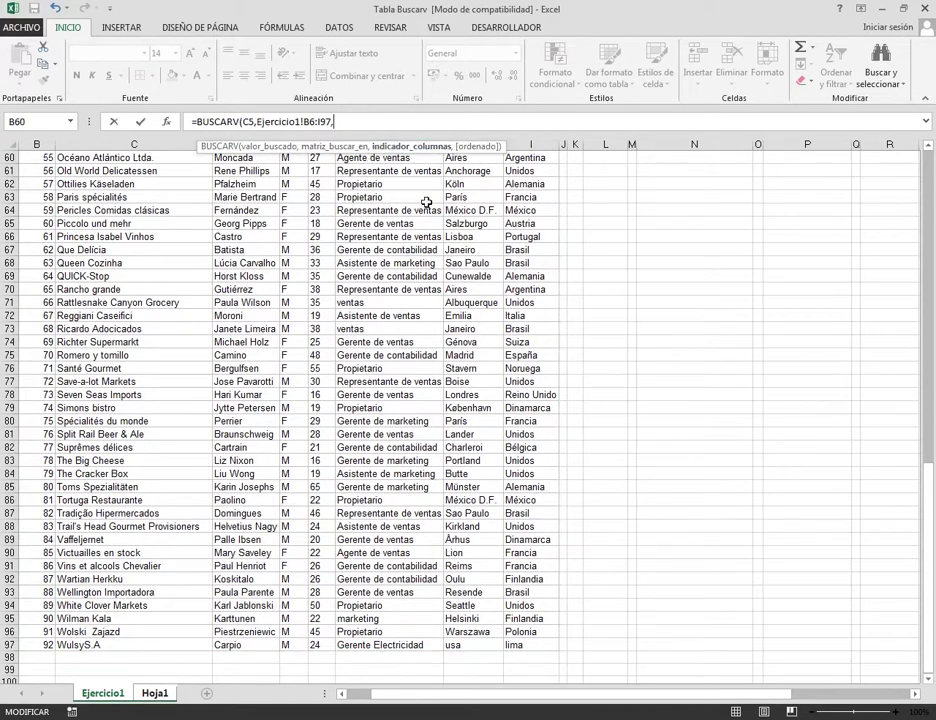
click(157, 694)
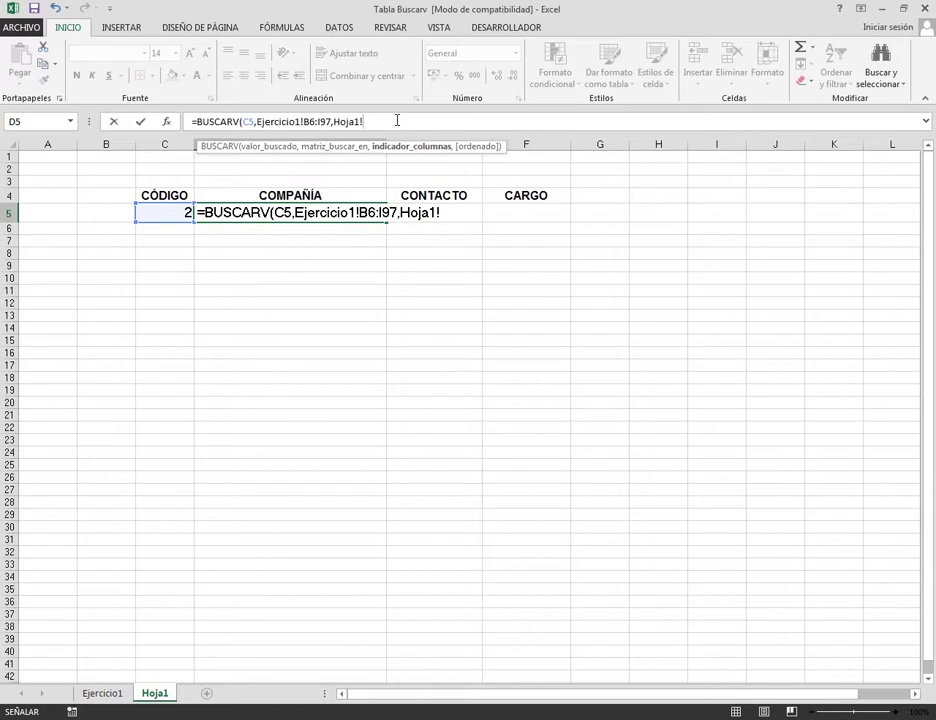
key(BackSpace)
key(BackSpace)
key(BackSpace)
key(BackSpace)
key(BackSpace)
key(BackSpace)
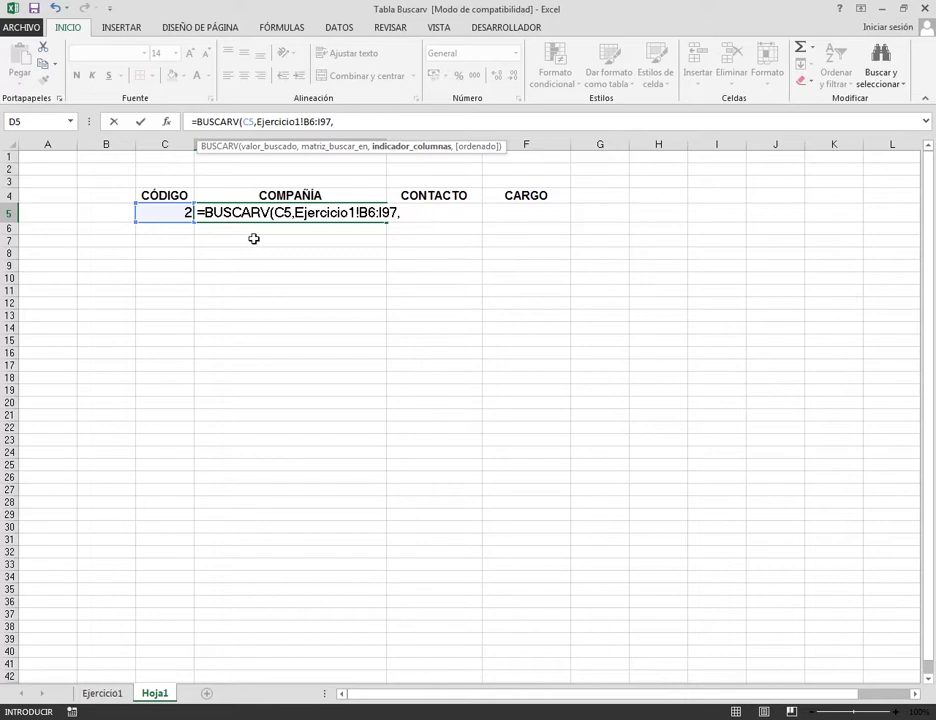
click(100, 694)
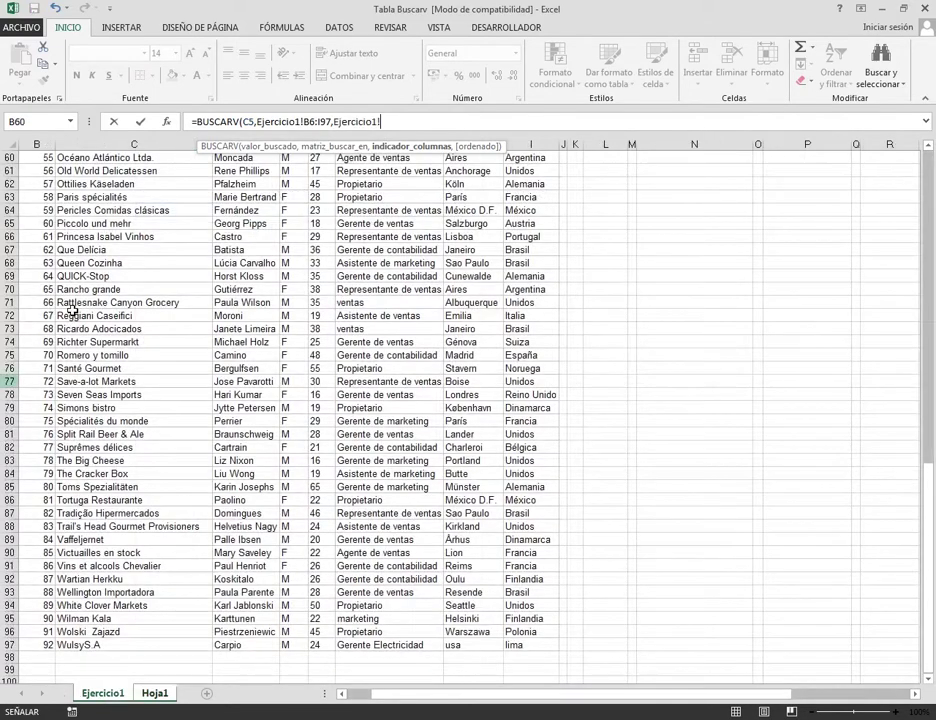
scroll(906, 179, up, 19)
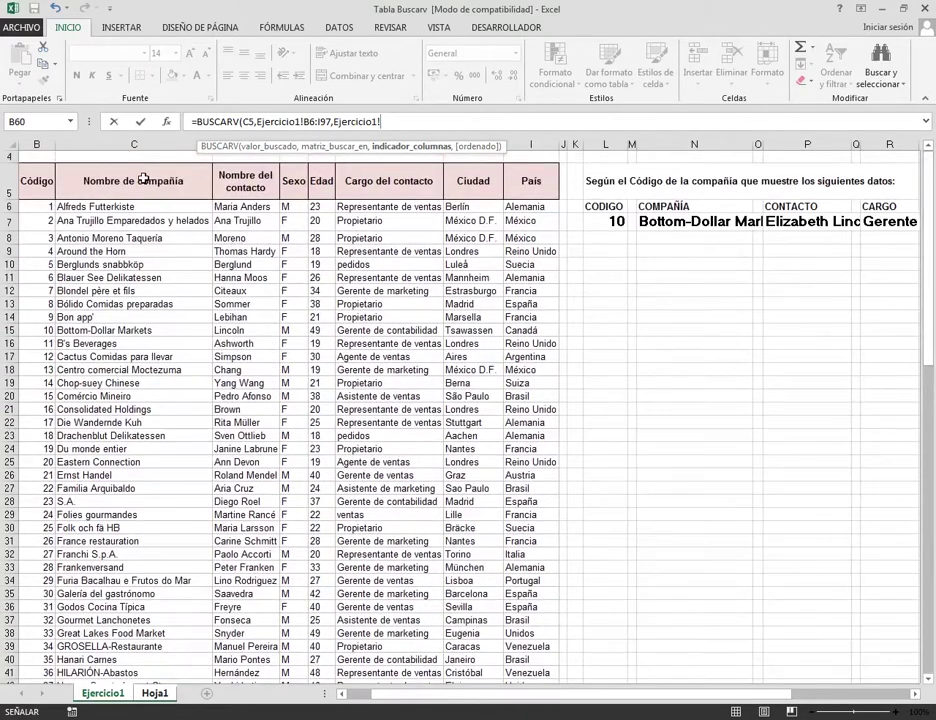
Back on Hoja1, remove the stray sheet reference and complete the D5 formula with column index 2 and FALSO for an exact match.
click(157, 696)
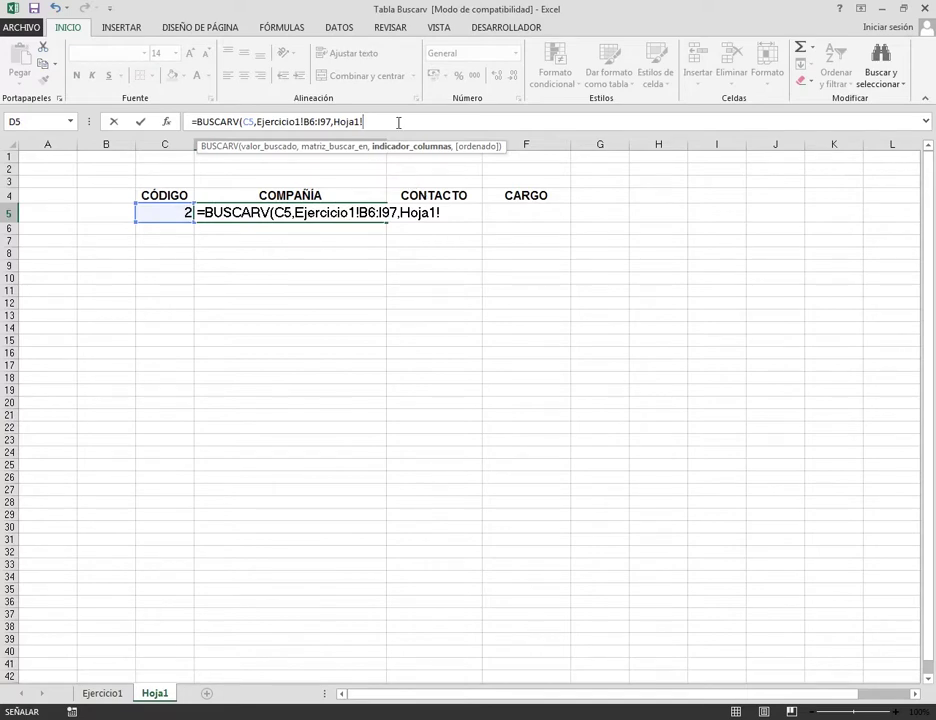
key(BackSpace)
key(BackSpace)
key(BackSpace)
key(BackSpace)
key(BackSpace)
key(BackSpace)
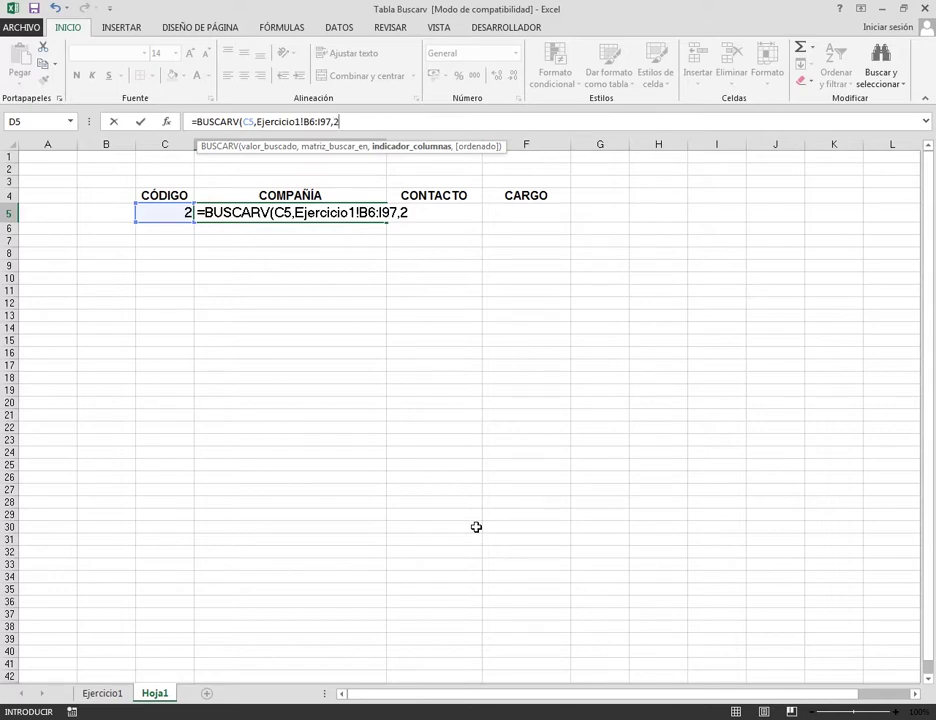
text(2,)
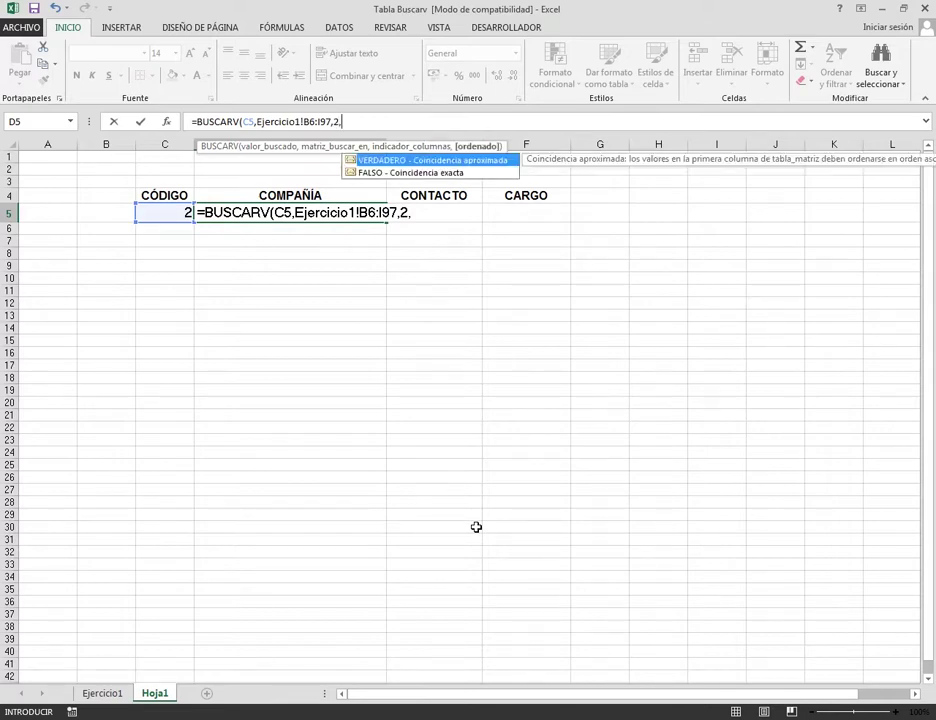
double_click(378, 172)
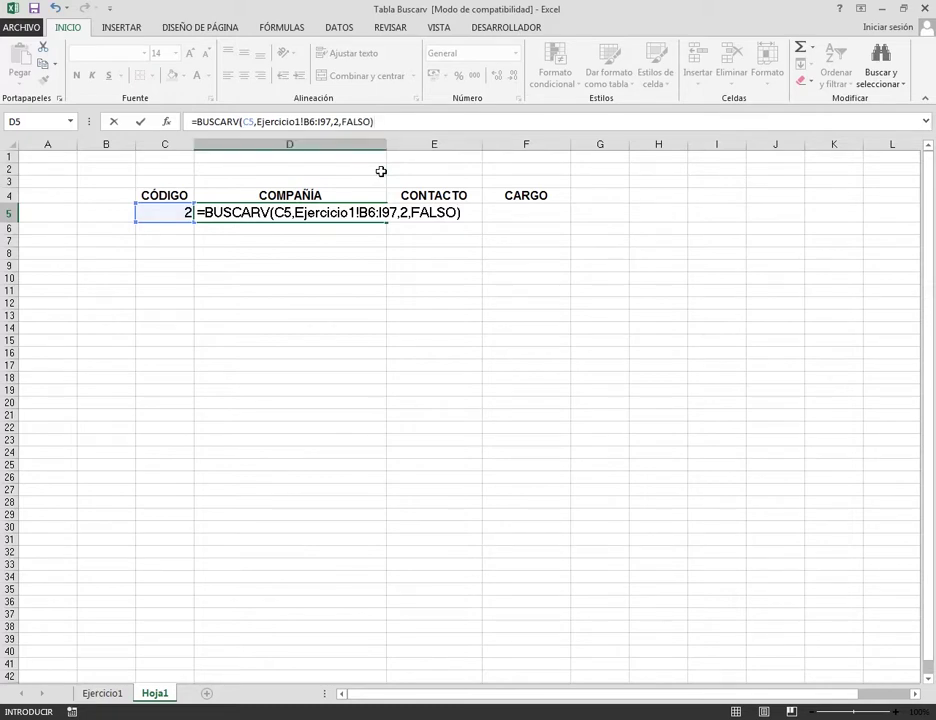
key(Return)
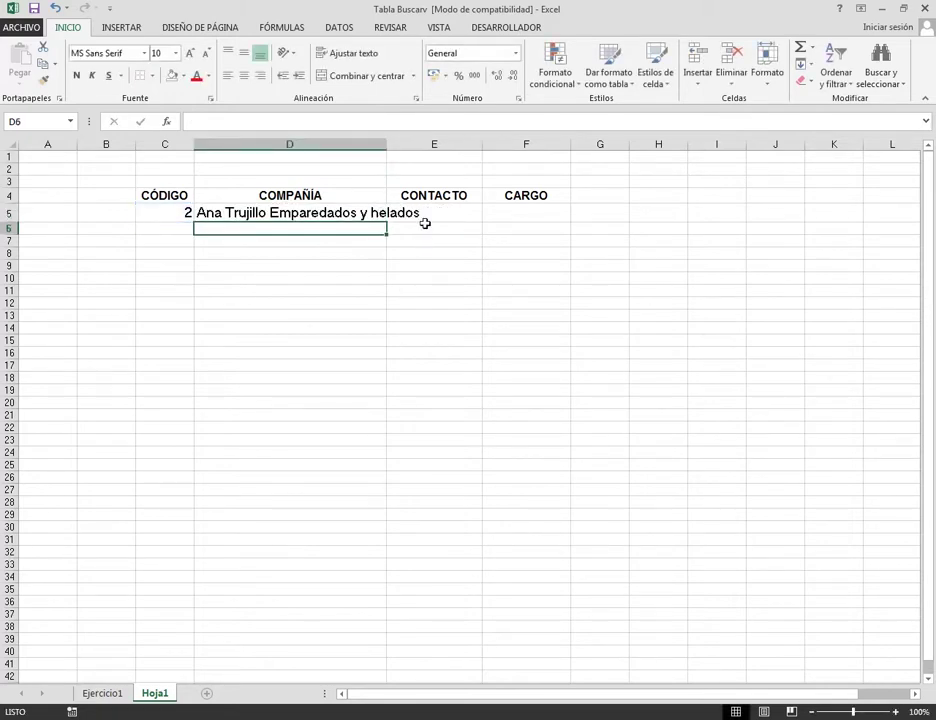
Review the arguments of the BUSCARV formula in cell D5.
click(432, 212)
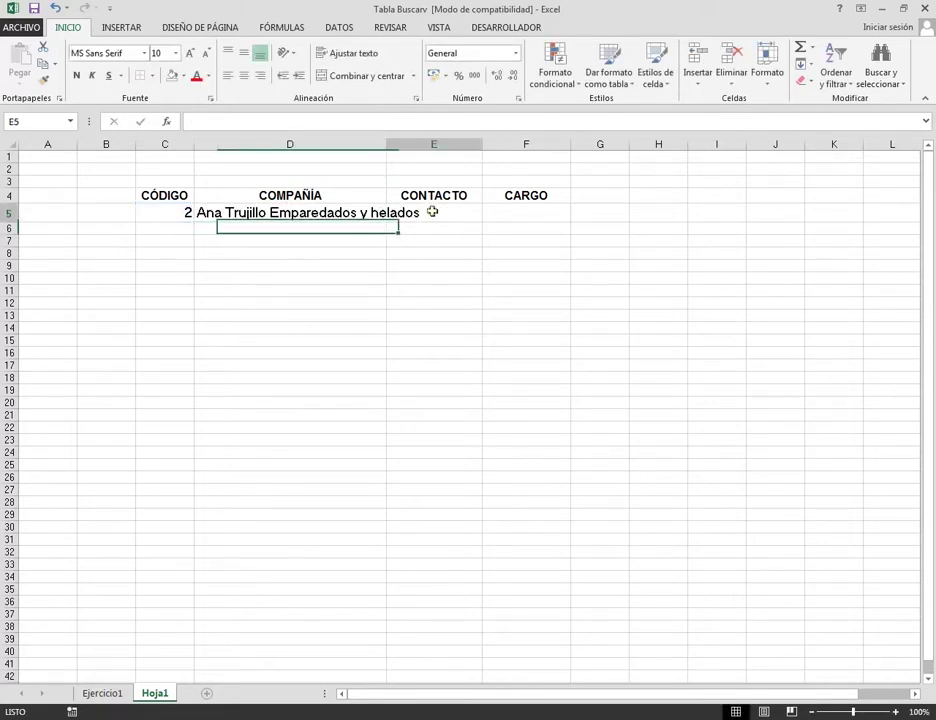
click(296, 214)
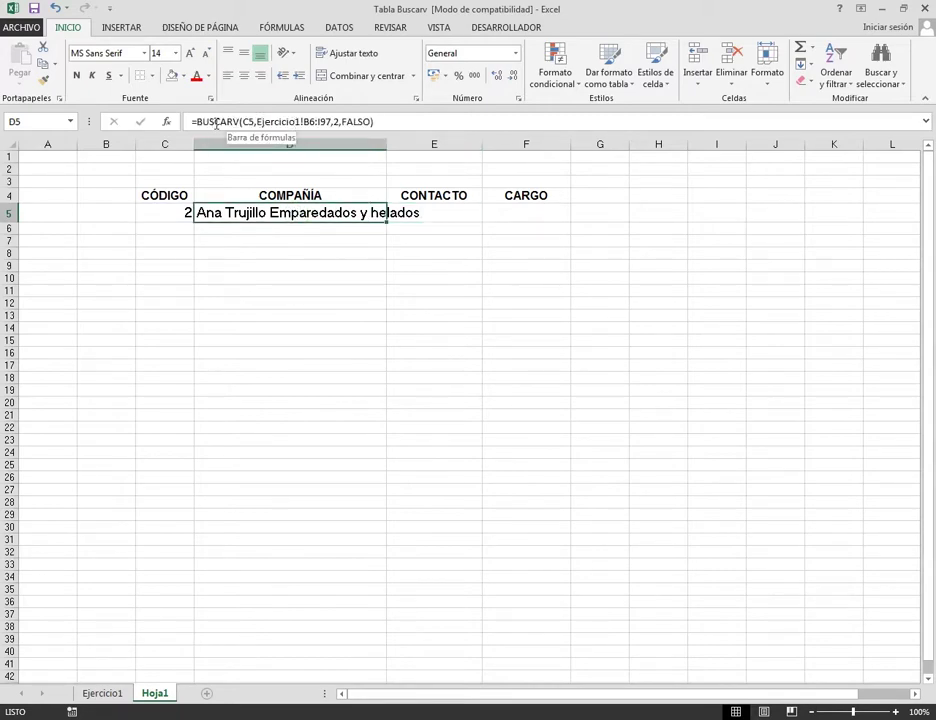
click(250, 121)
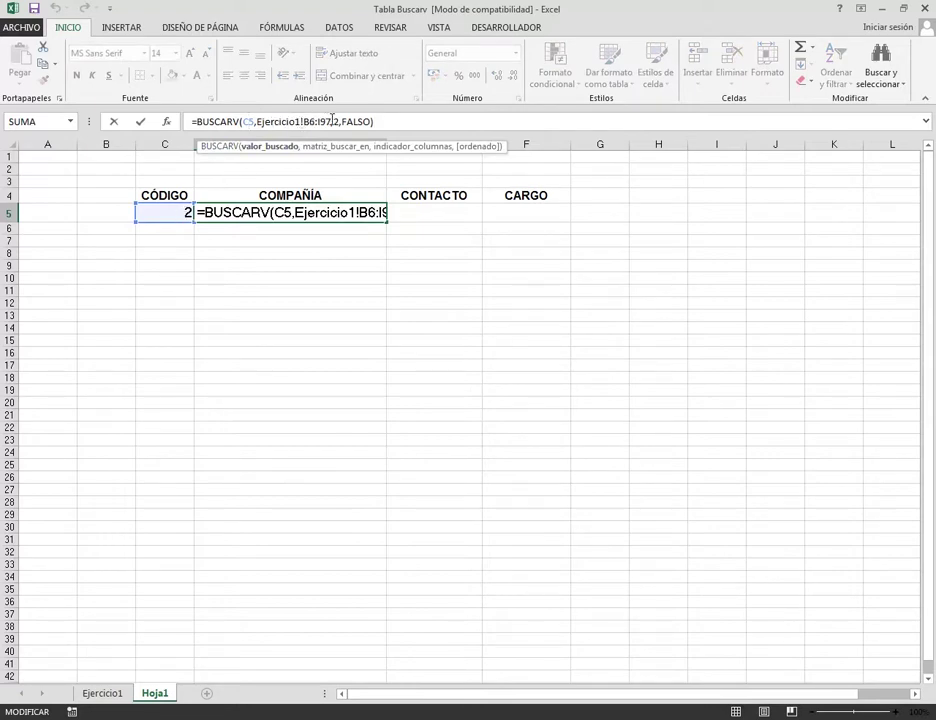
Begin a BUSCARV formula in cell E5 under CONTACTO, using C5 as the lookup value.
click(423, 215)
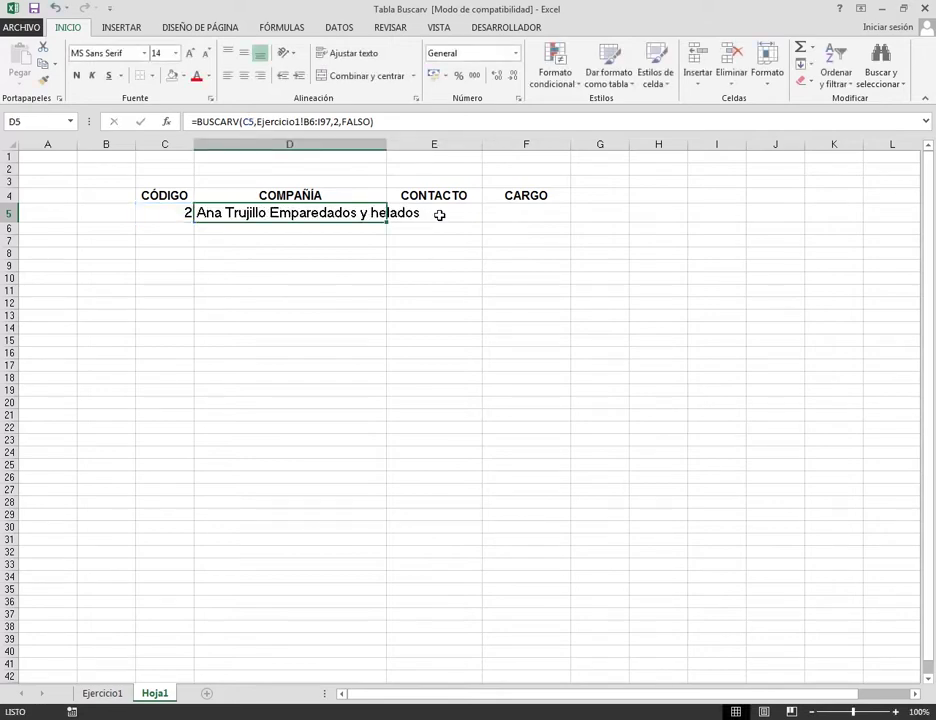
text(=B)
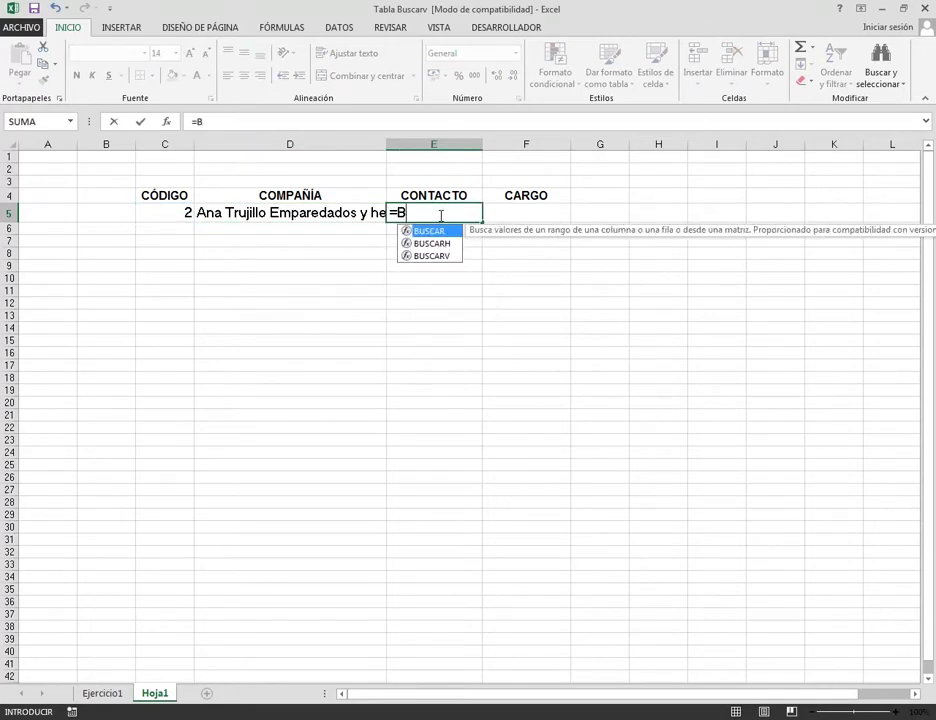
text(USCARV()
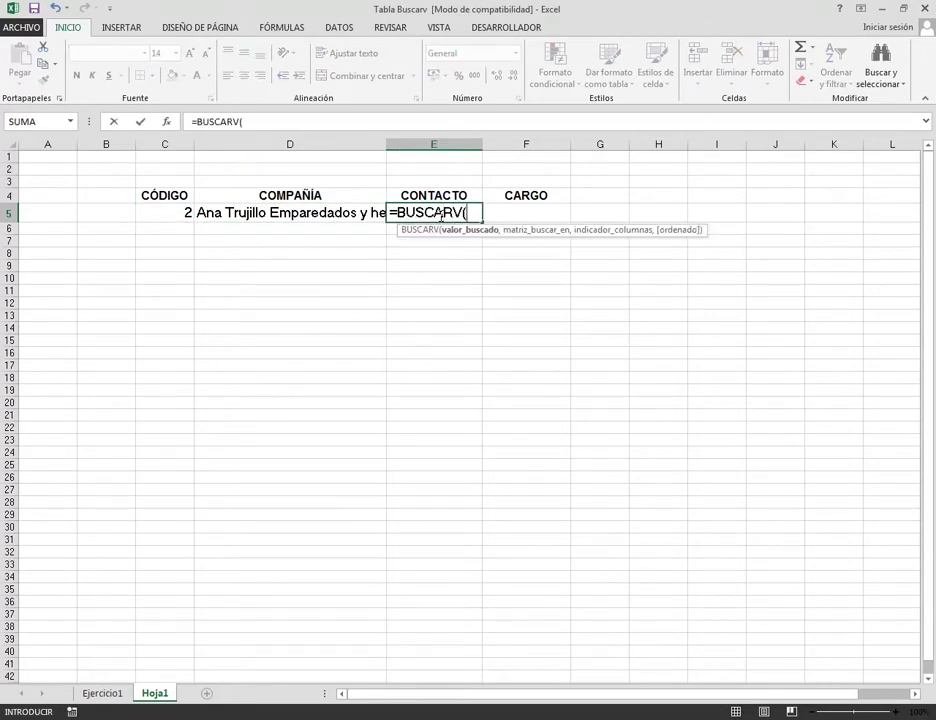
click(162, 216)
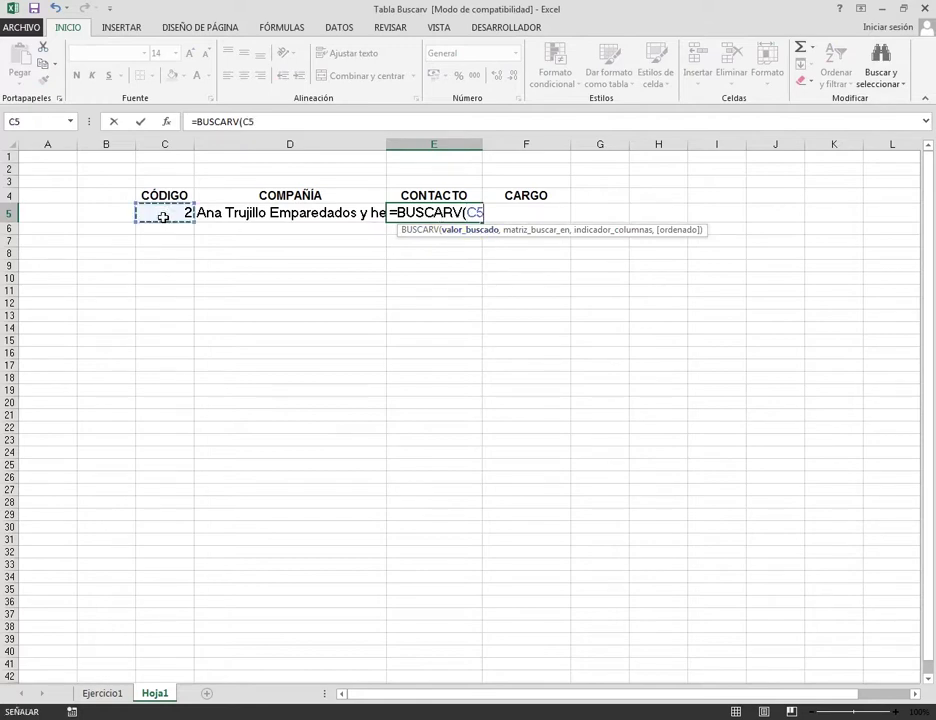
text(,)
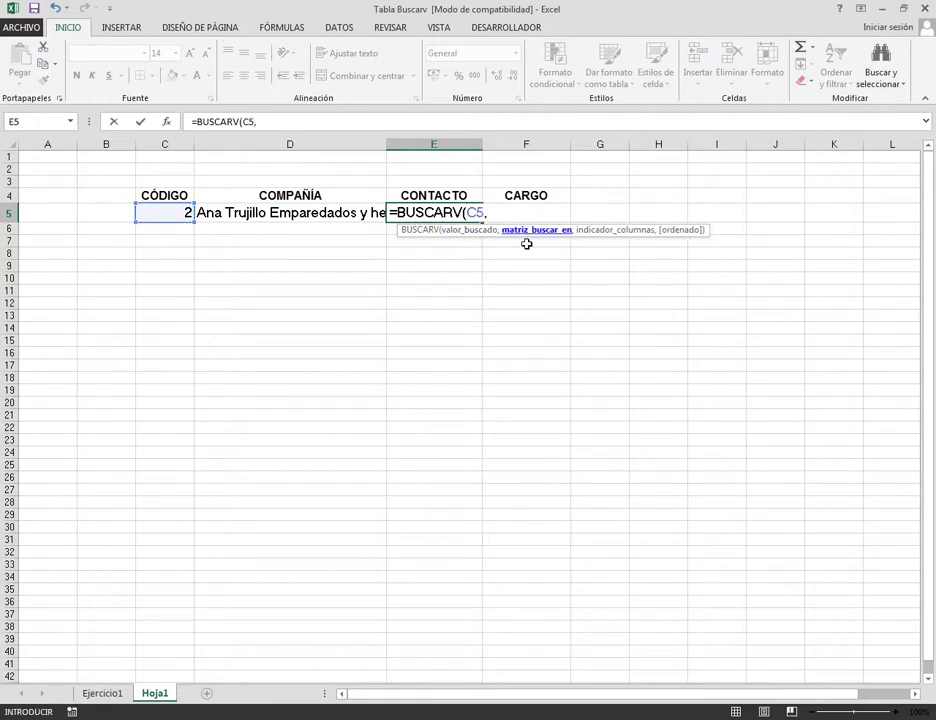
Complete the E5 formula with table array Ejercicio1!B6:I97, column index 3 and FALSO for an exact match.
click(110, 694)
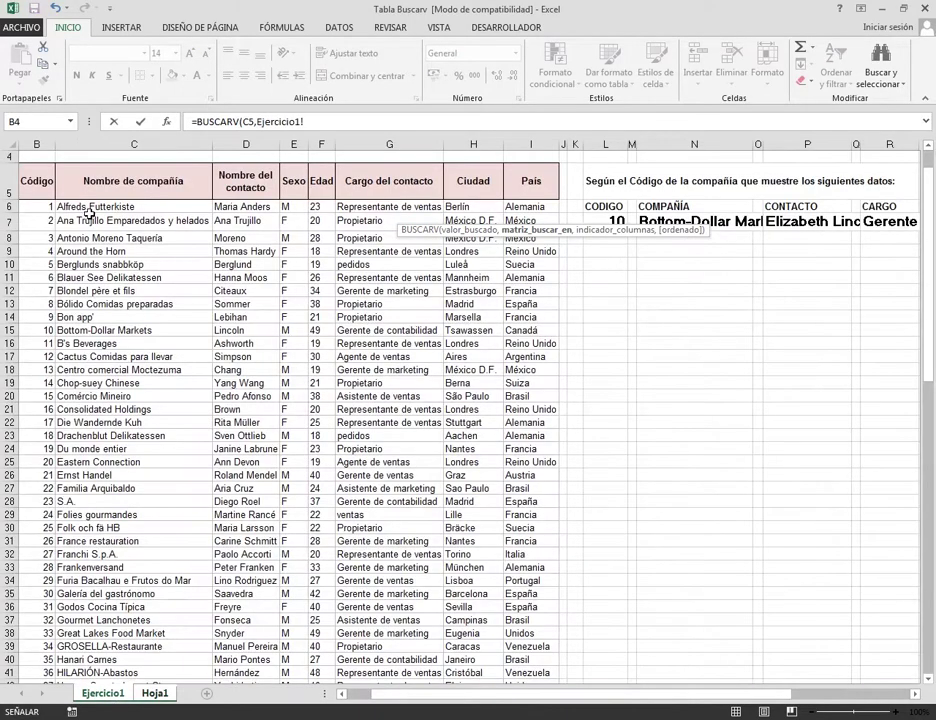
drag(35, 206, 531, 652)
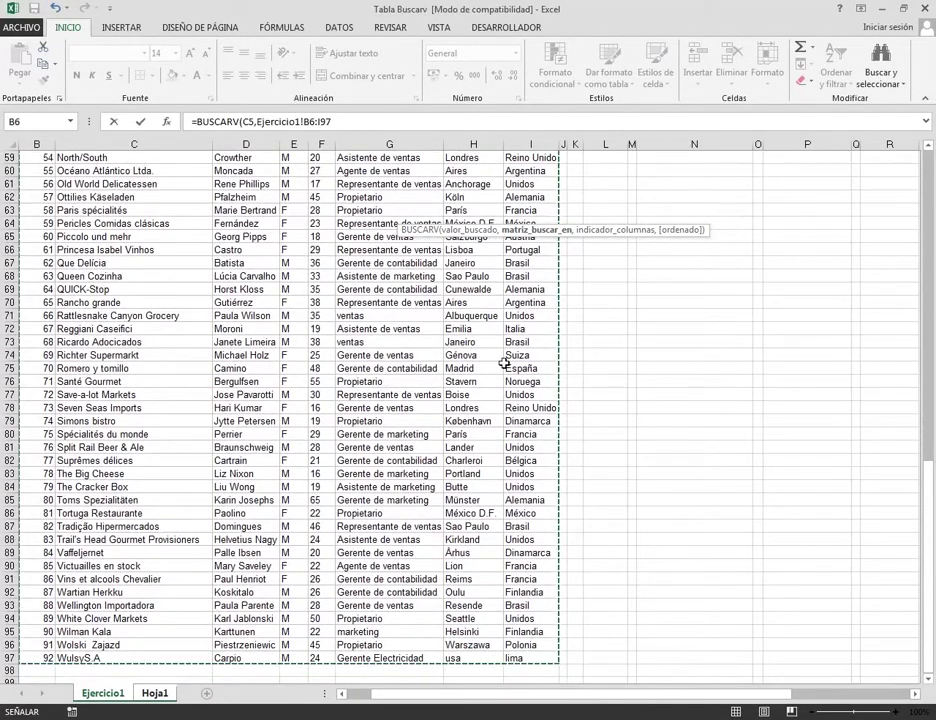
click(357, 121)
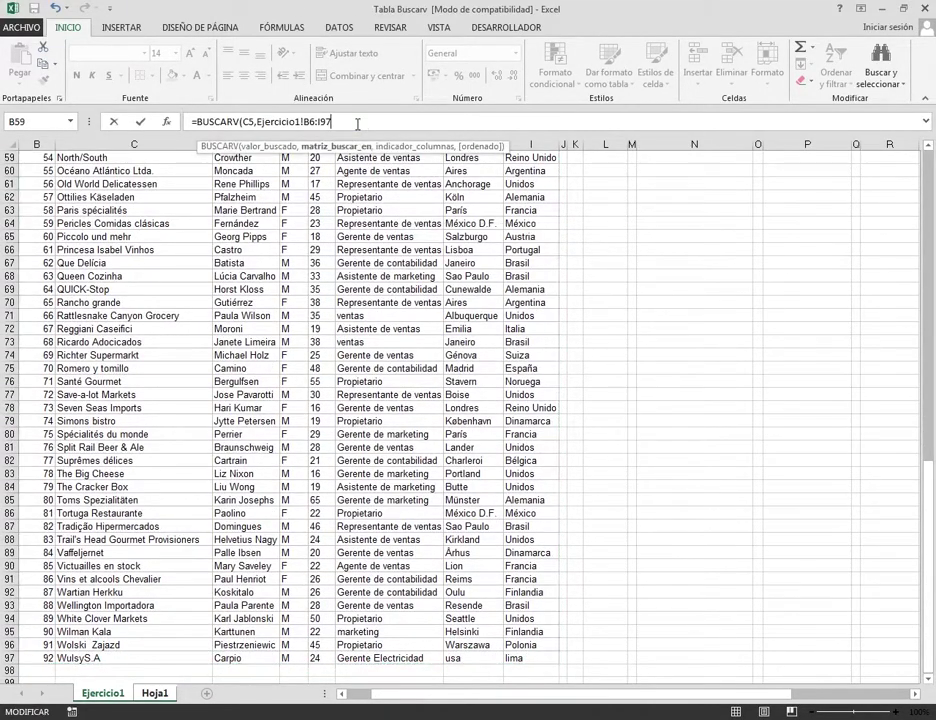
text(,)
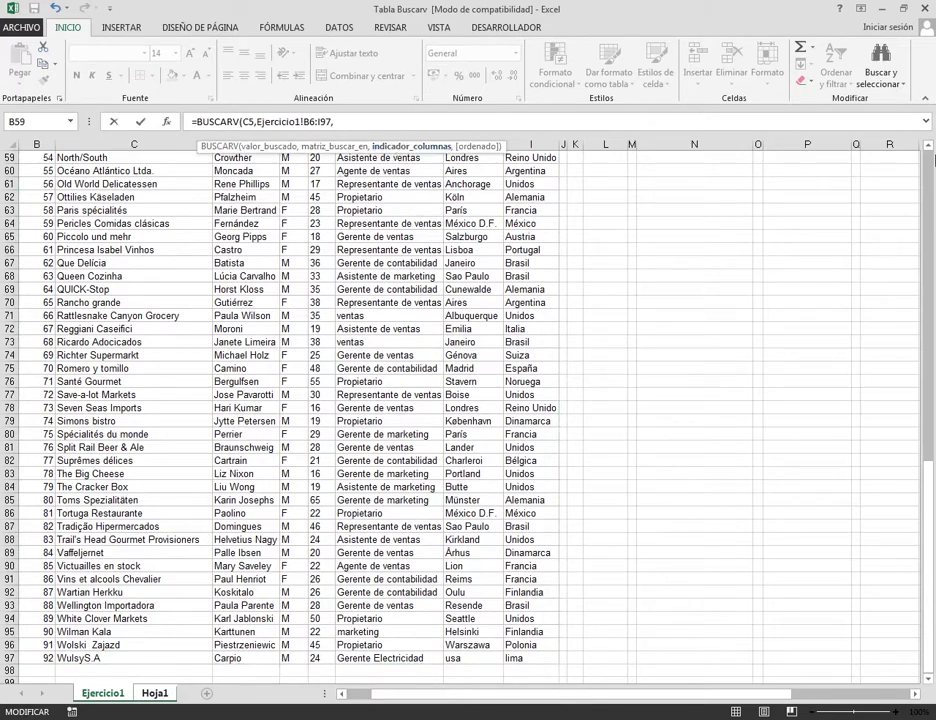
scroll(924, 173, up, 18)
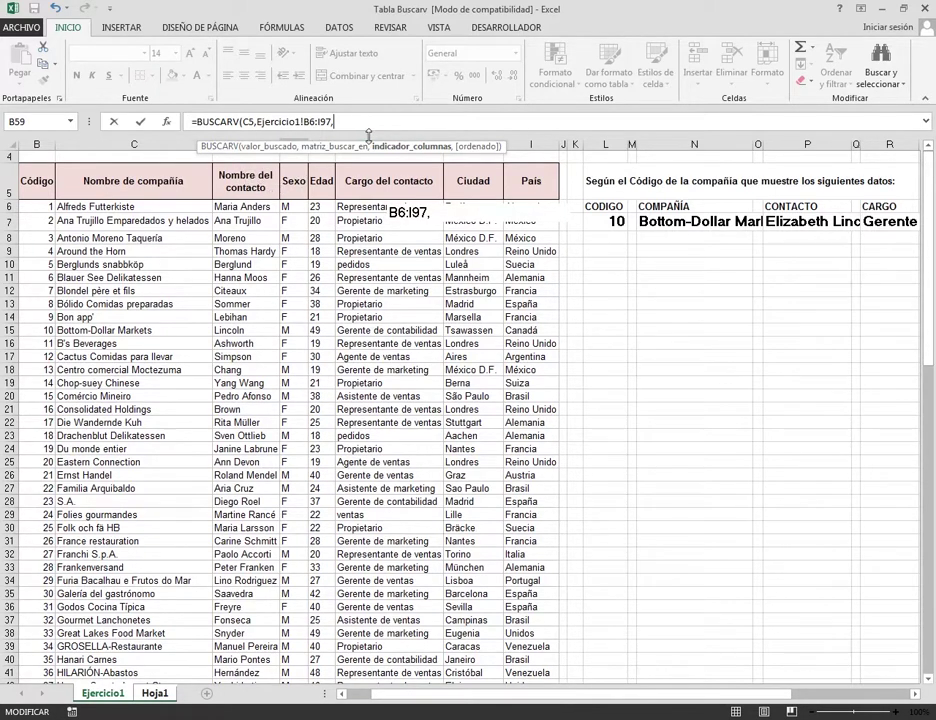
text(,)
double_click(379, 166)
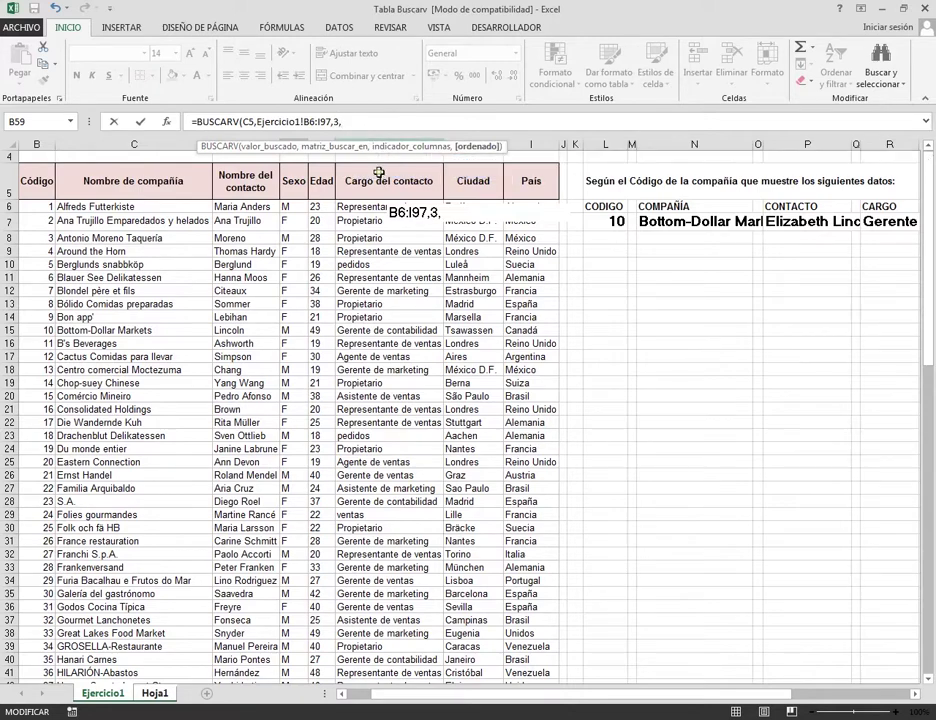
text())
key(Return)
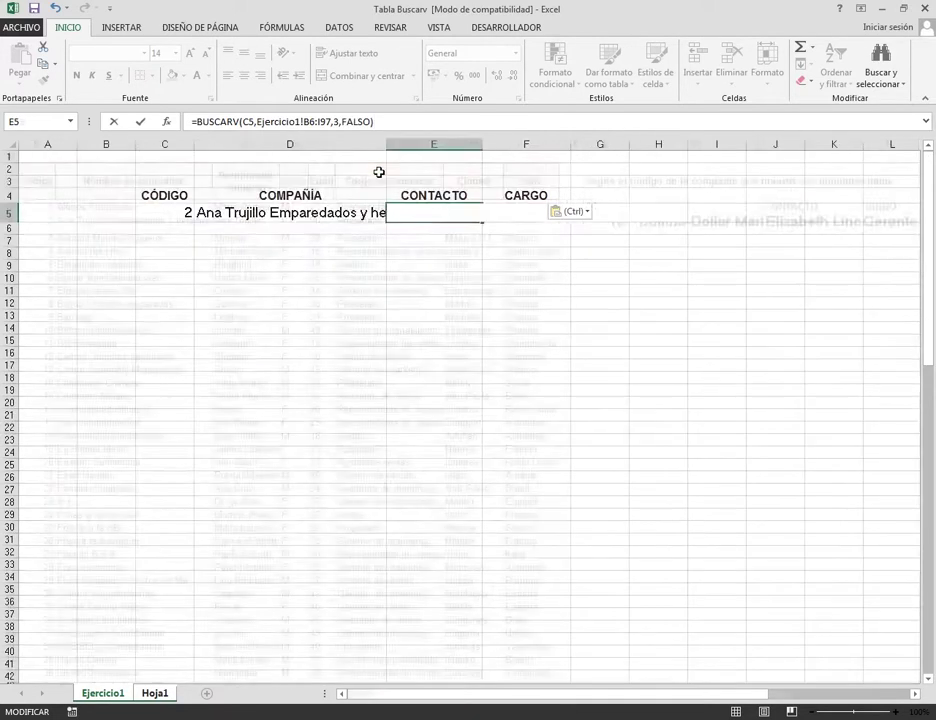
Begin a BUSCARV formula in cell F5 under CARGO, using C5 as the lookup value.
double_click(526, 213)
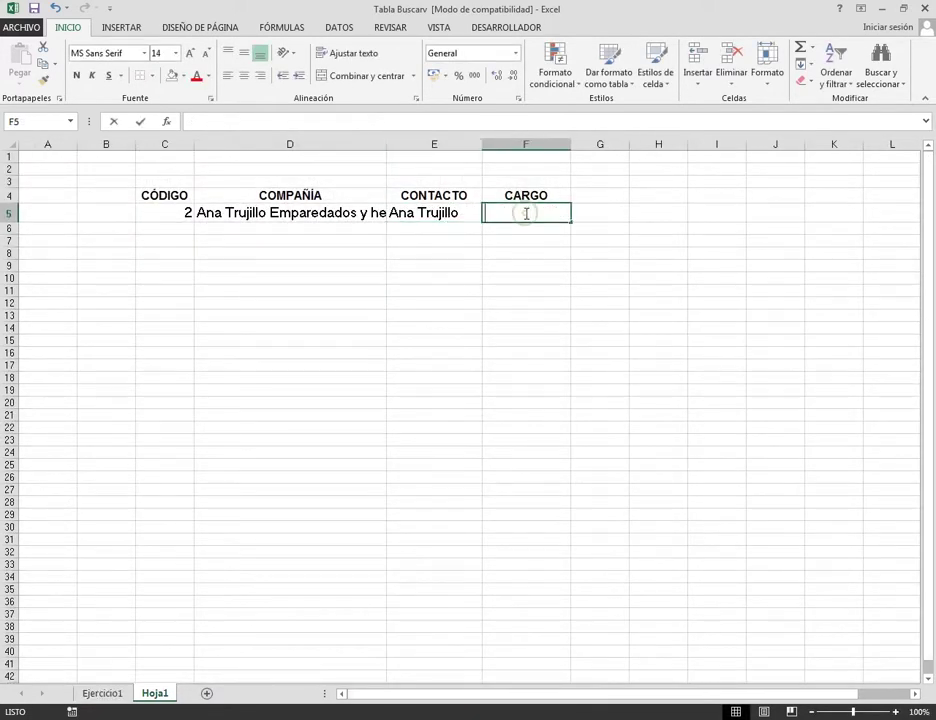
text(=)
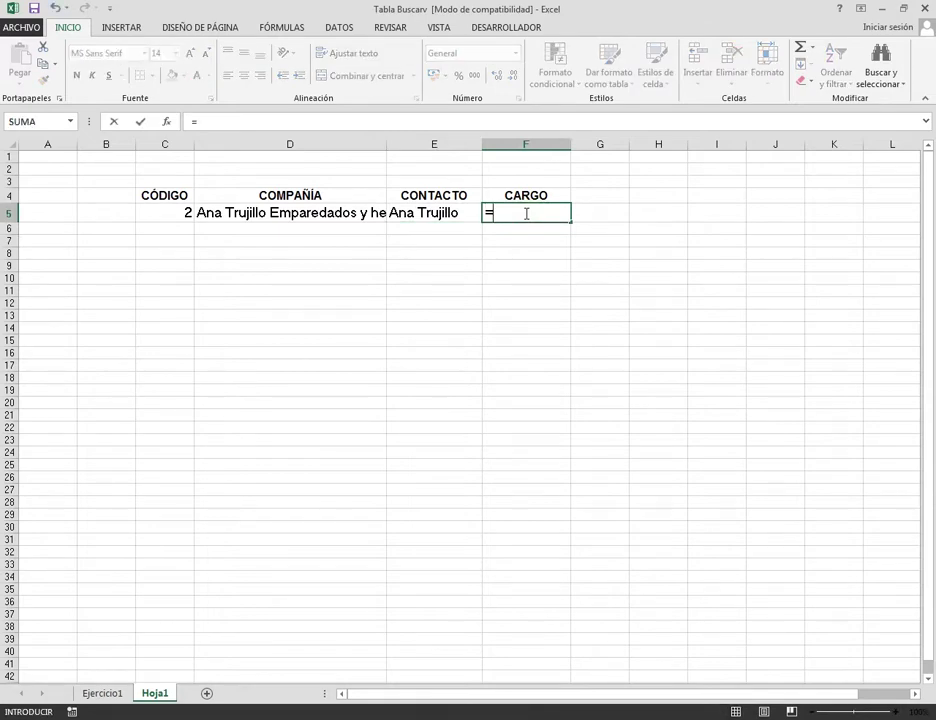
text(BUSCARV()
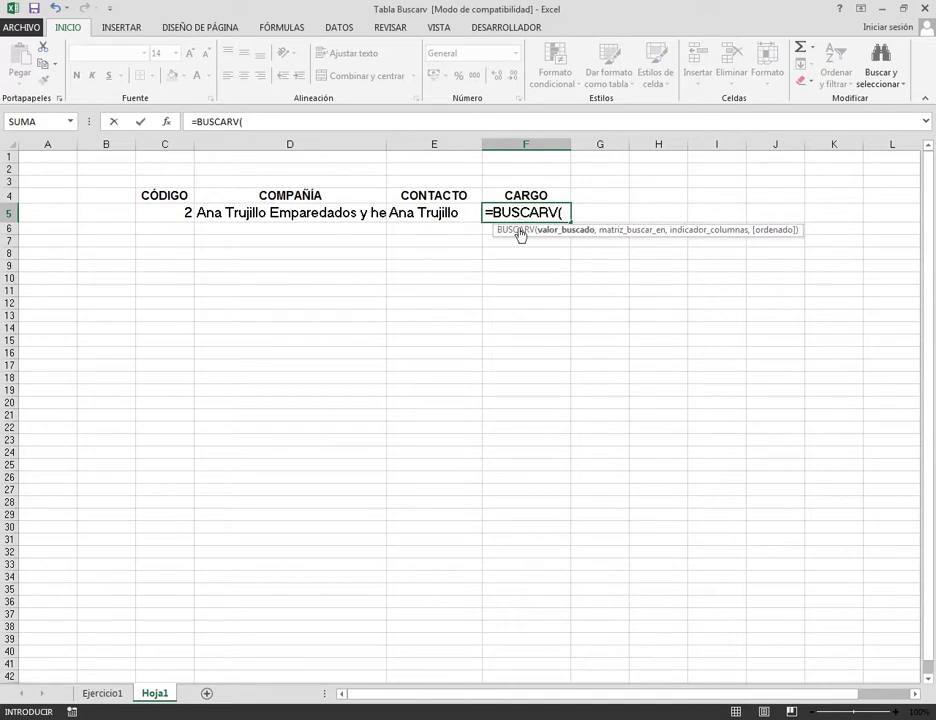
click(164, 214)
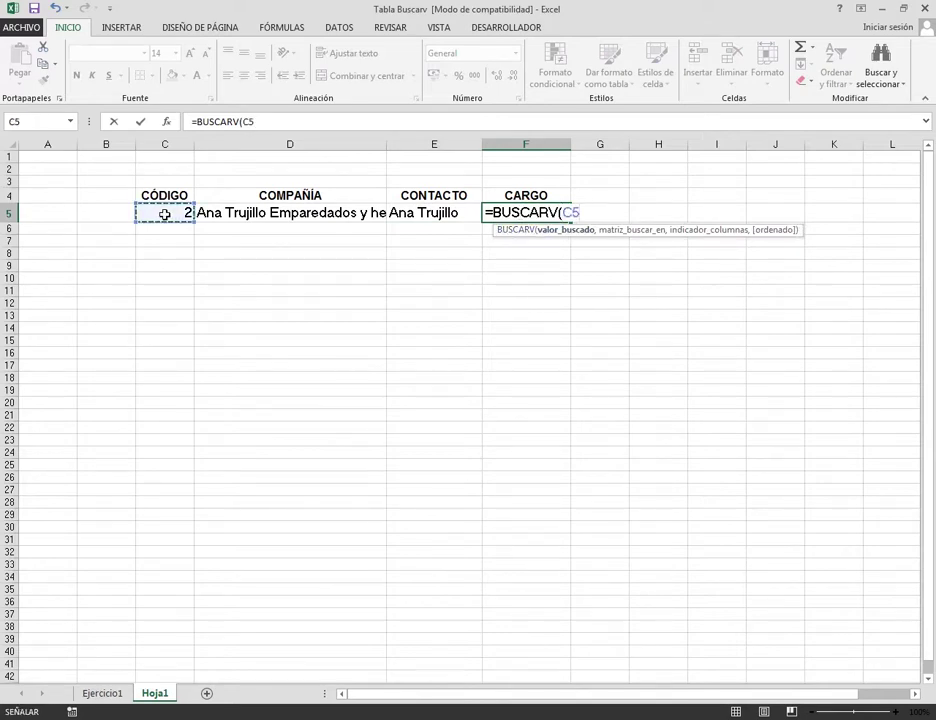
text(,)
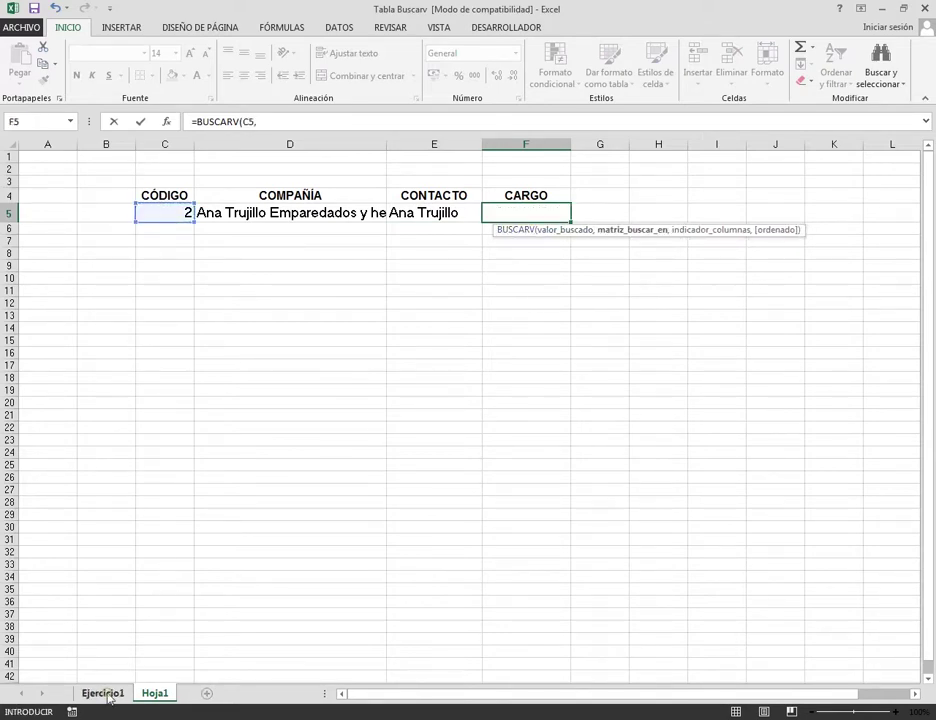
Complete the F5 formula with table array Ejercicio1!B6:I97, column index 6 and FALSO for an exact match.
click(102, 693)
drag(37, 206, 518, 662)
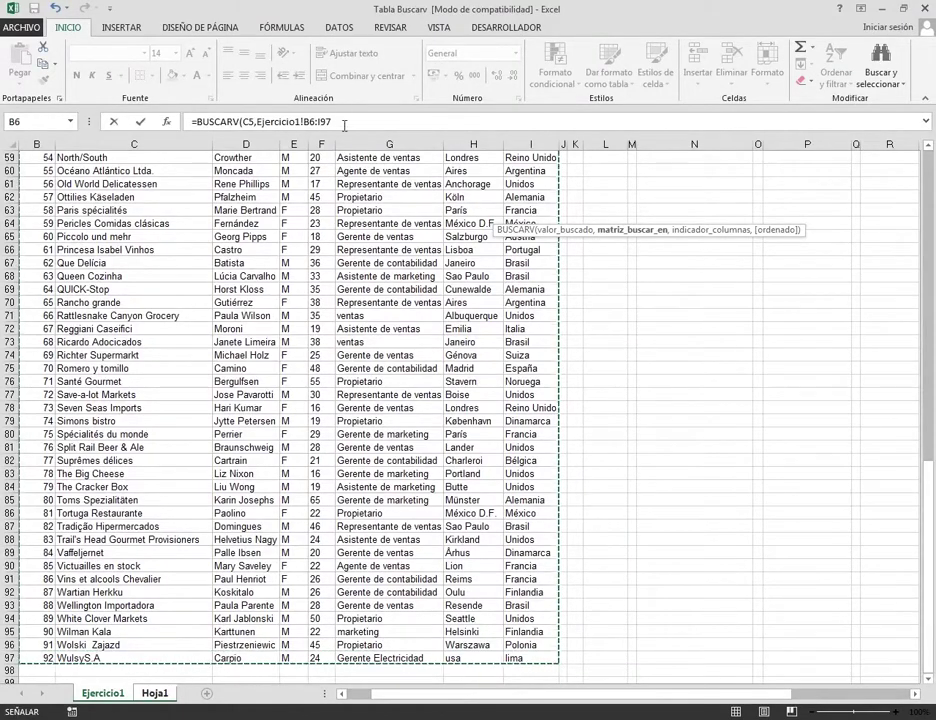
text(,)
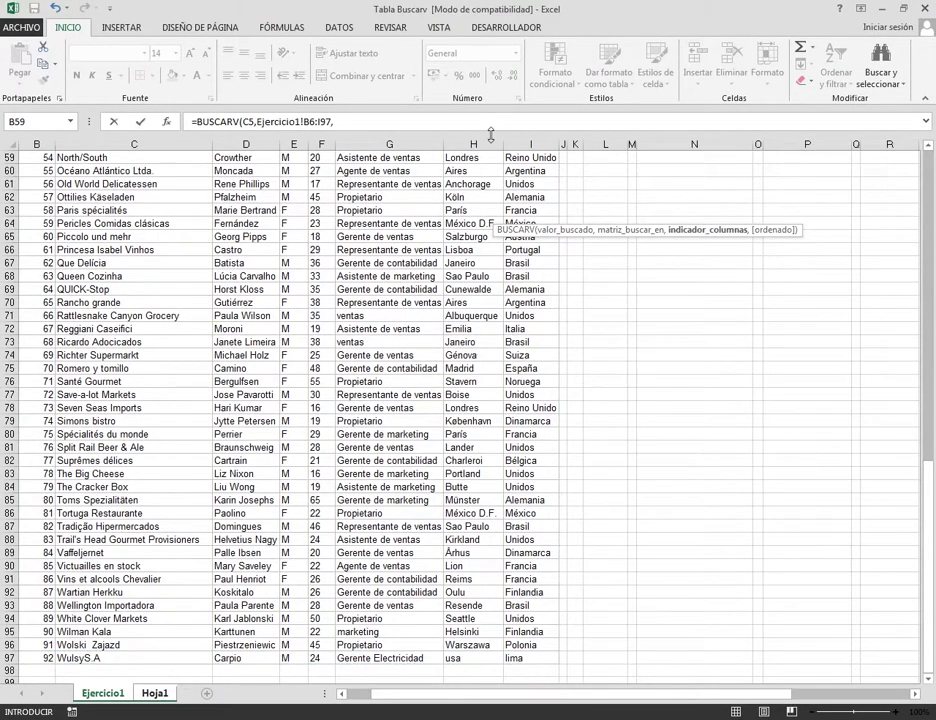
drag(929, 480, 930, 158)
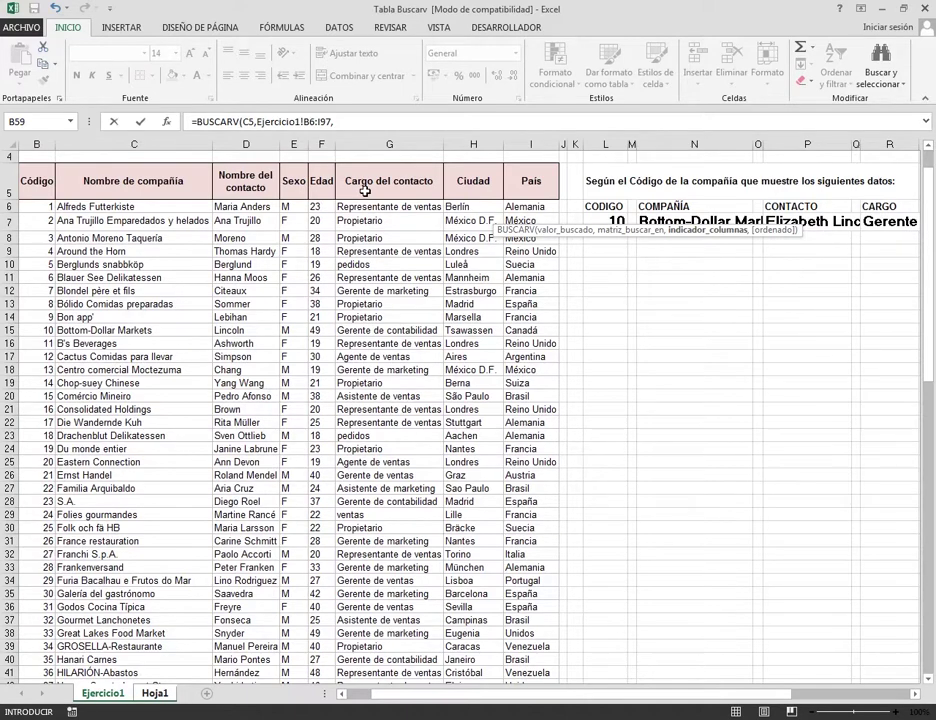
text(,)
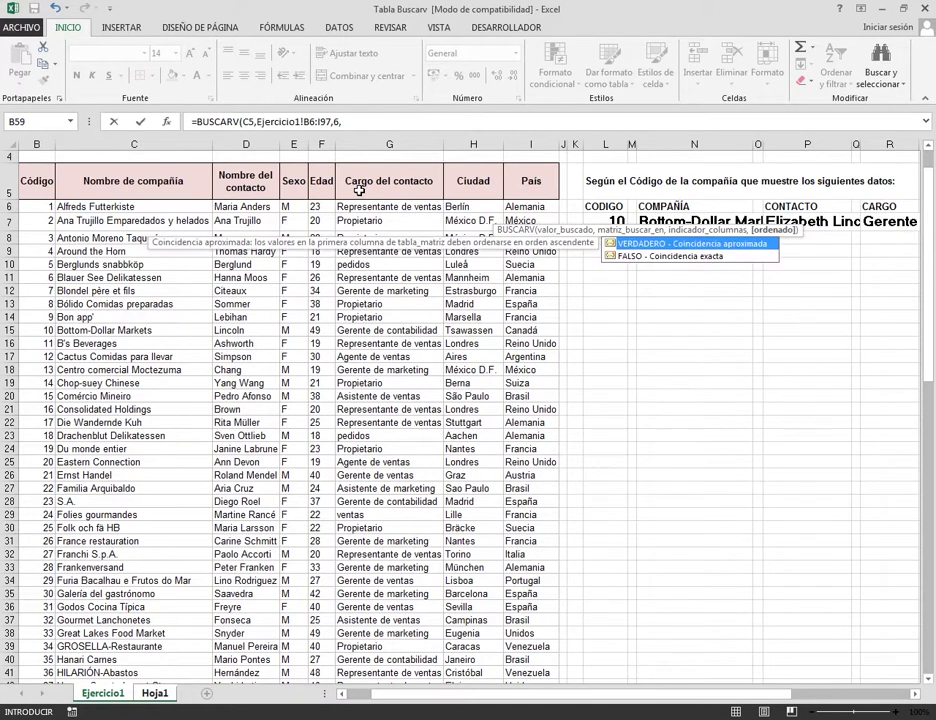
text(FALSO)
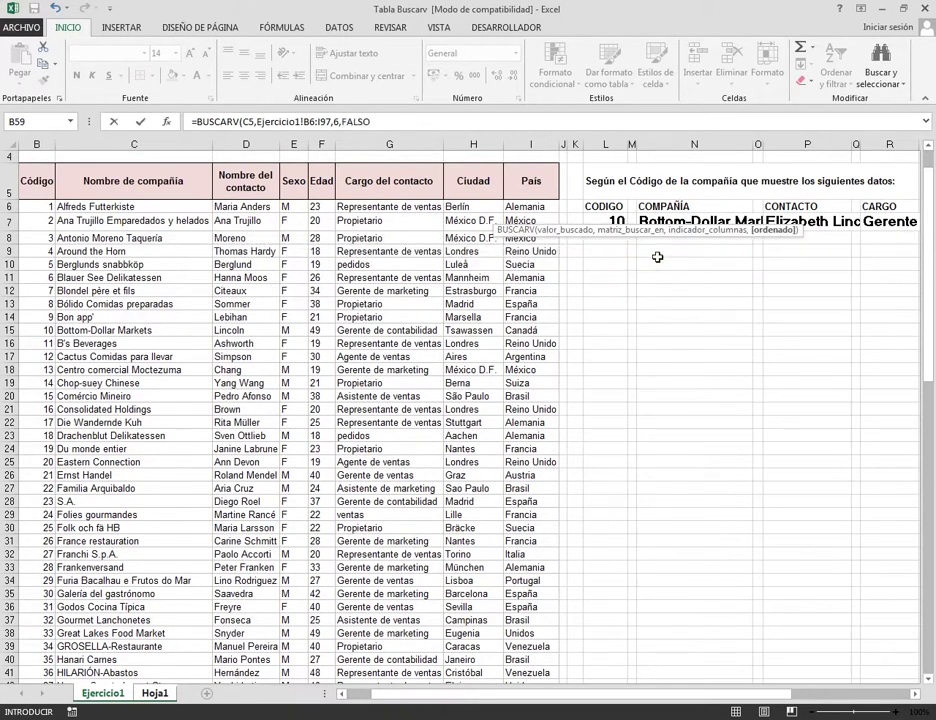
key(Return)
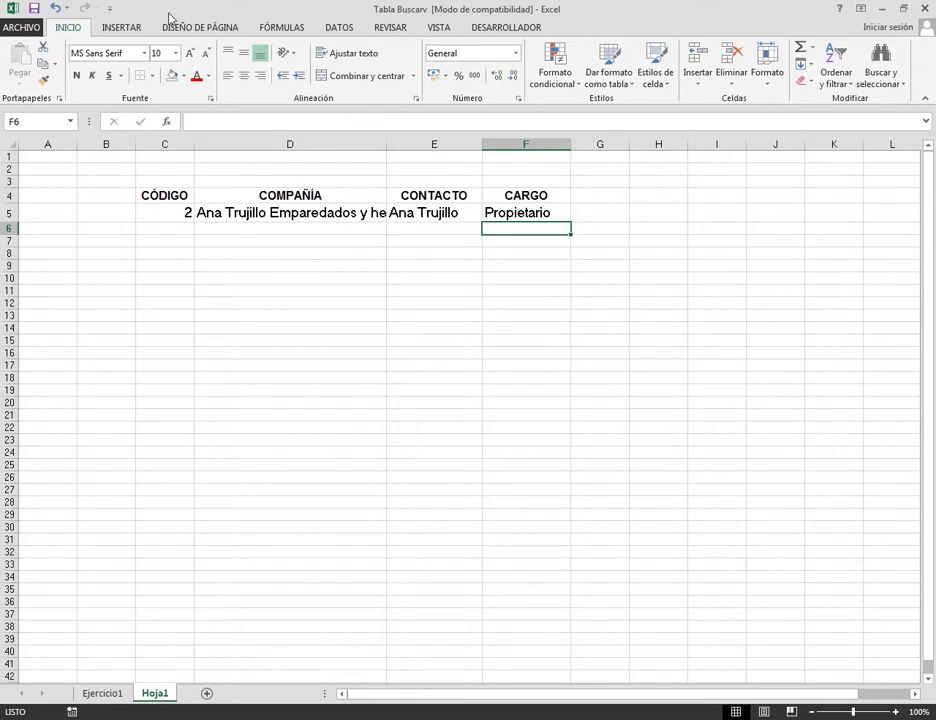
Enter code 10 in cell C5 to test the three lookup formulas.
click(174, 212)
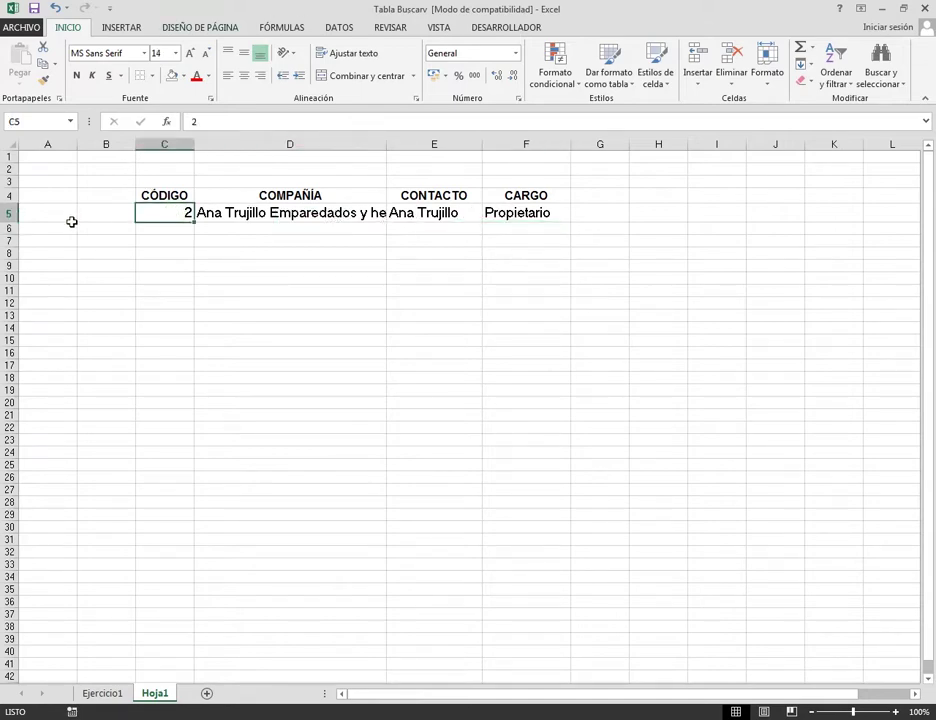
text(10)
key(Return)
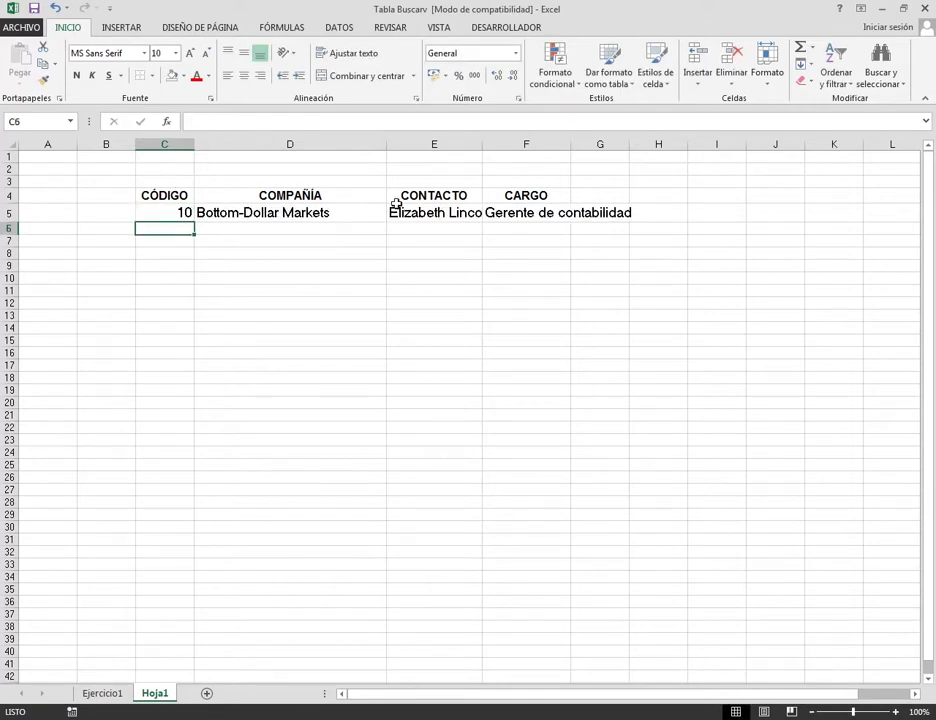
Clear the company code from cell C5 to check the lookups with an empty code.
click(173, 212)
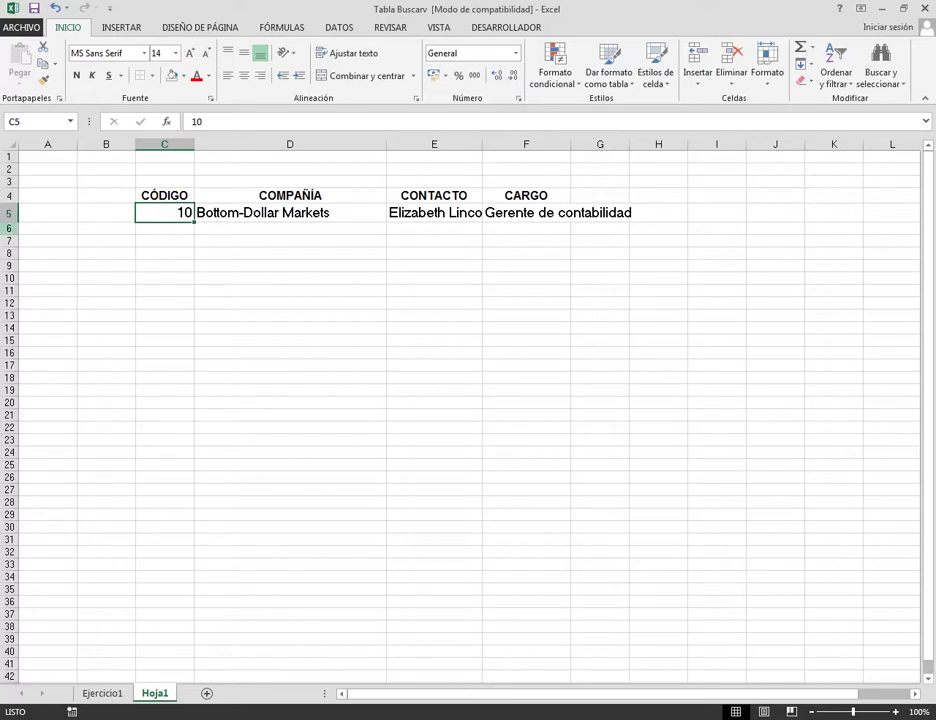
key(Delete)
click(165, 228)
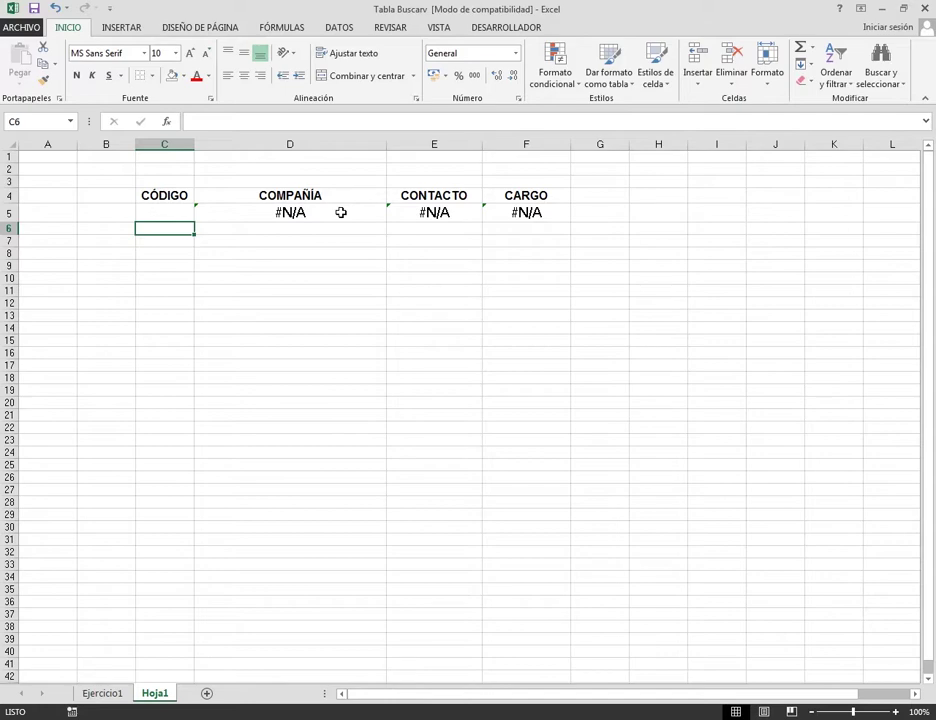
click(175, 211)
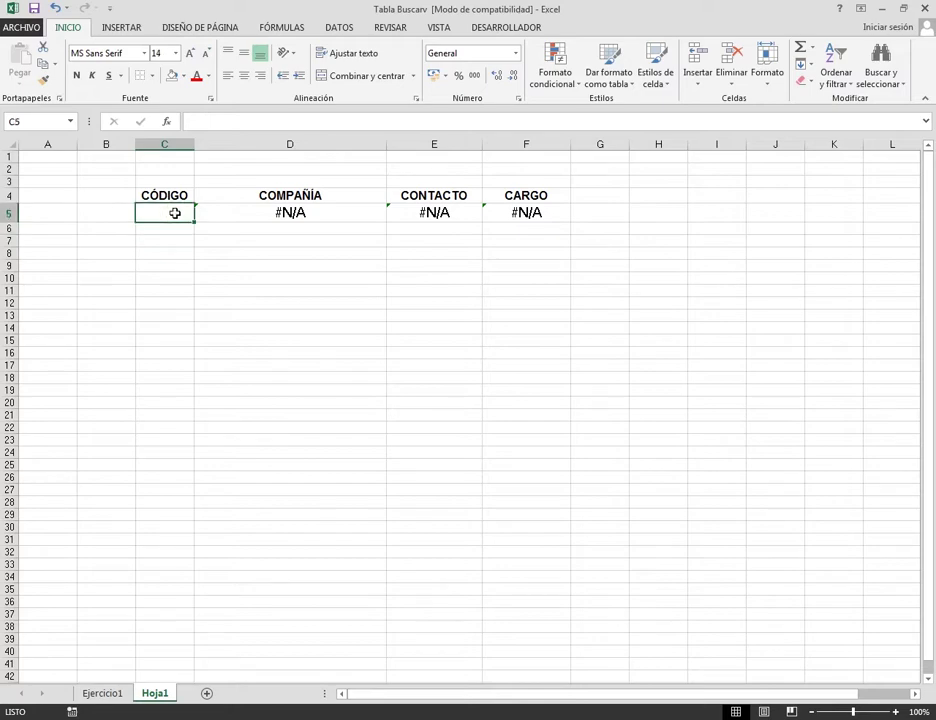
Insert an SI function before BUSCARV in the D5 formula, with C5="" as its logical test.
click(305, 210)
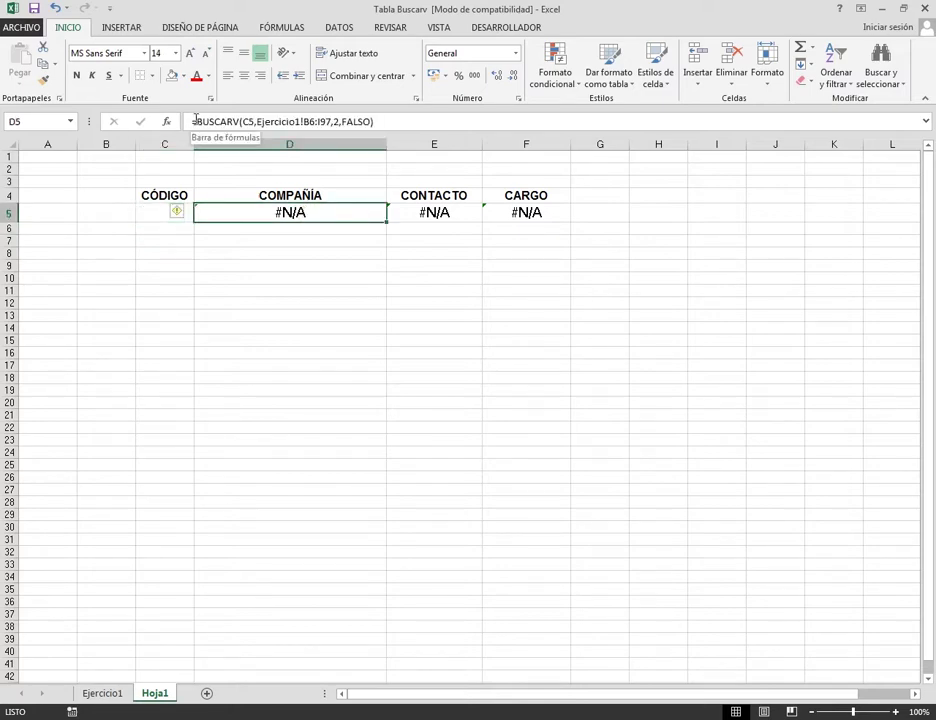
click(197, 120)
click(203, 209)
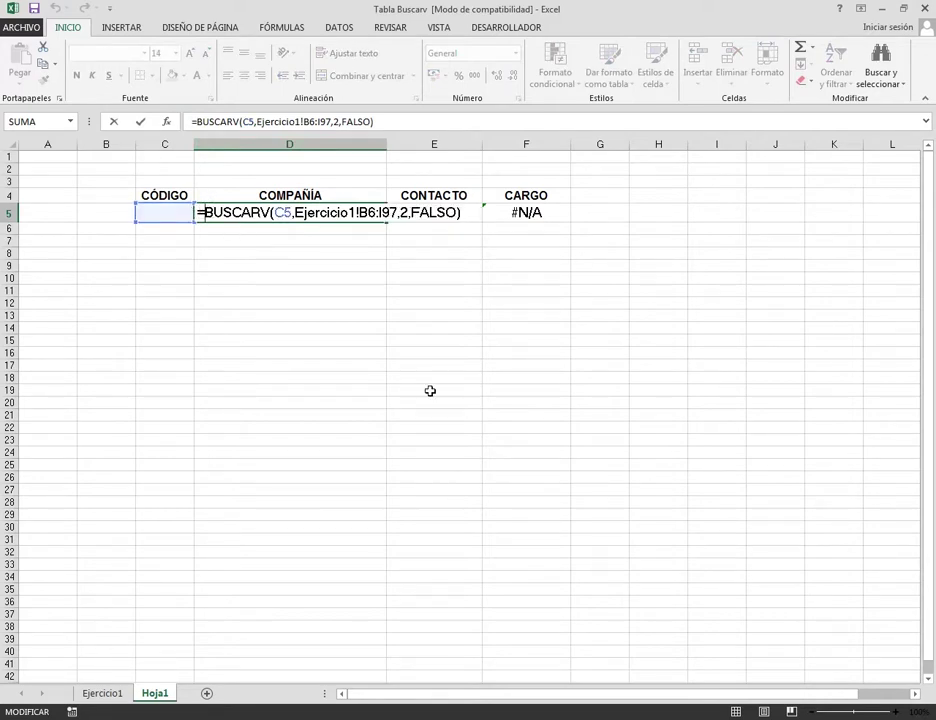
text(SI)
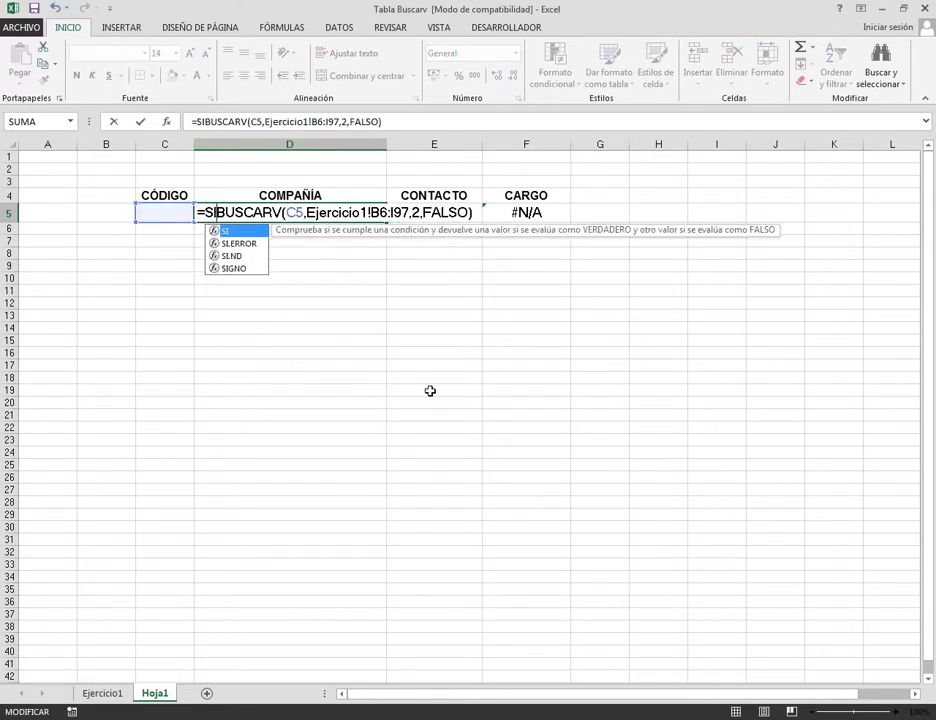
text(()
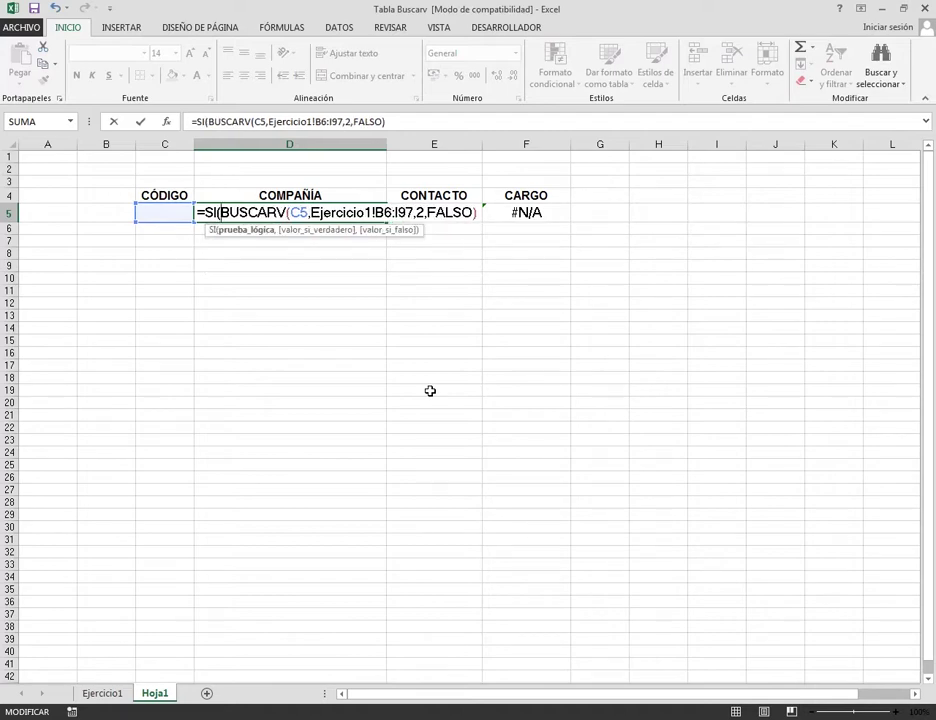
click(168, 213)
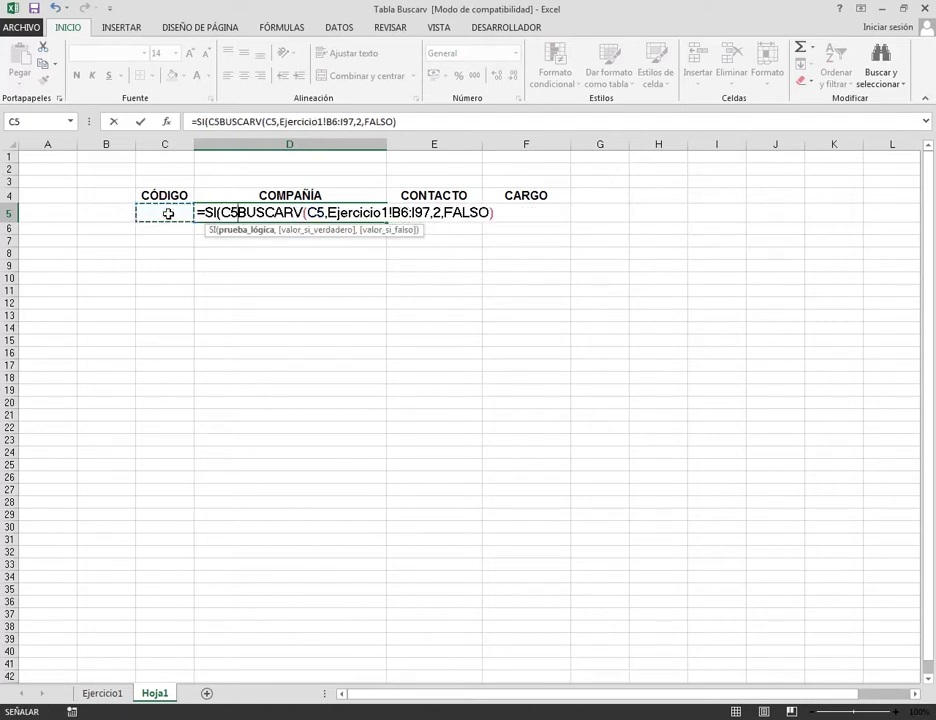
text(=)
text("")
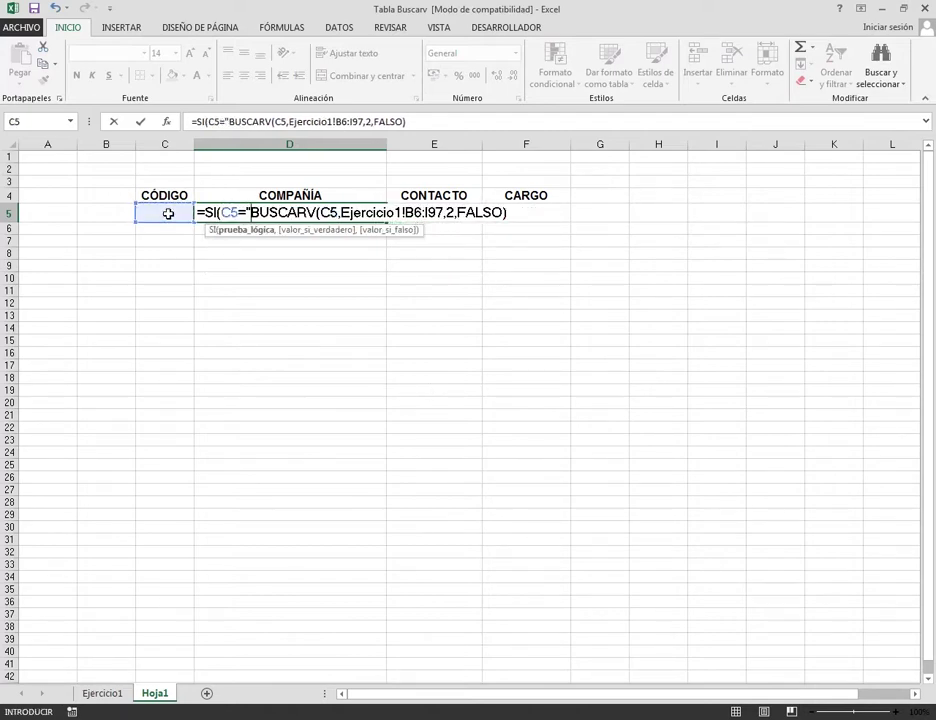
Complete the SI in D5 with "" as the true value and the existing BUSCARV as the false value.
text(,)
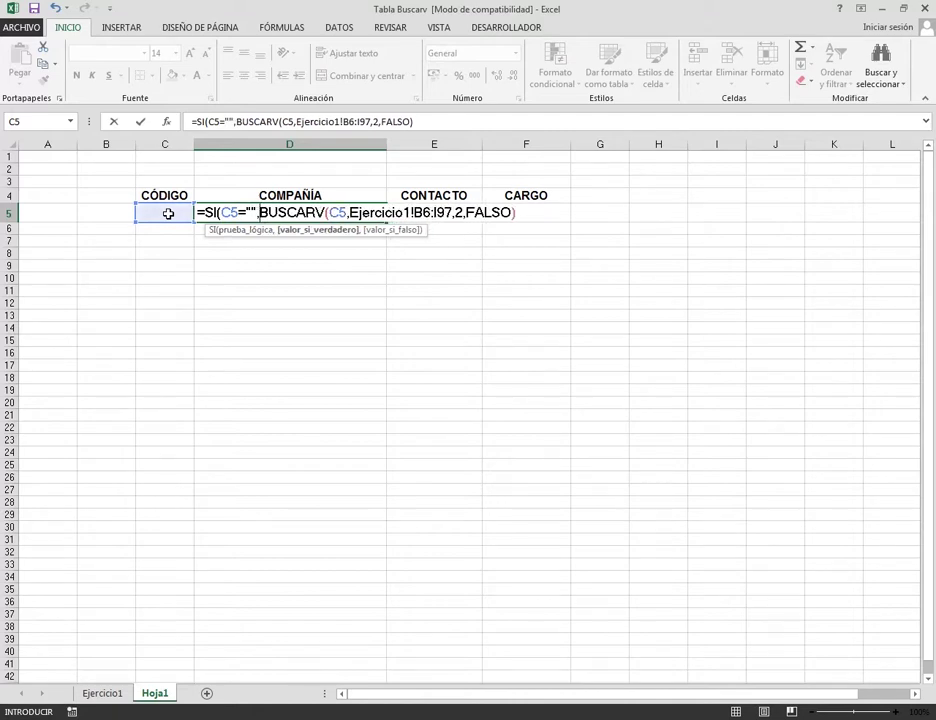
text("")
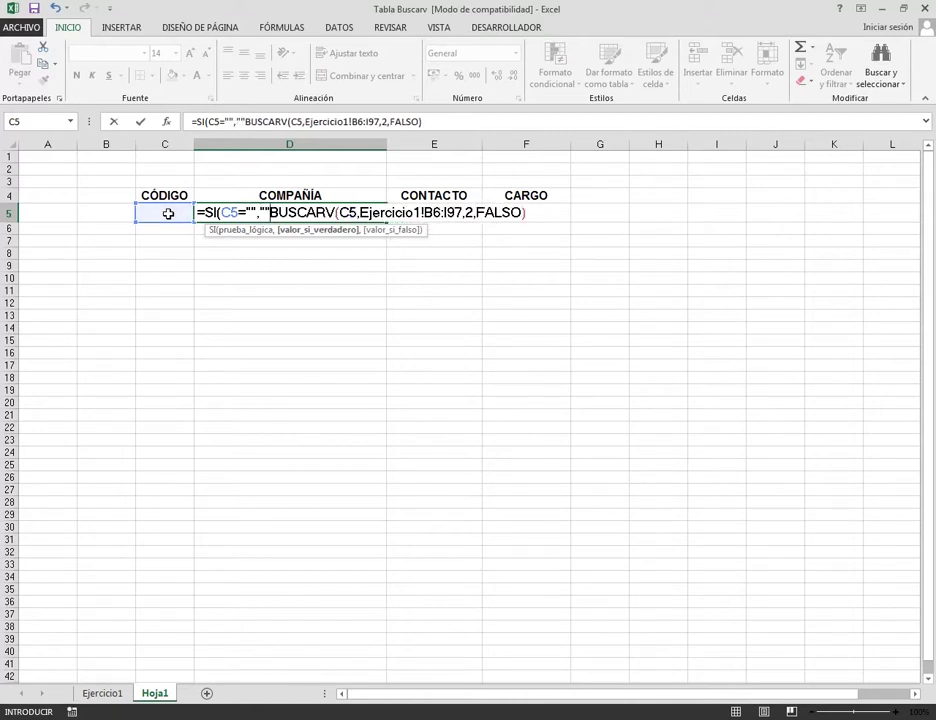
text(,)
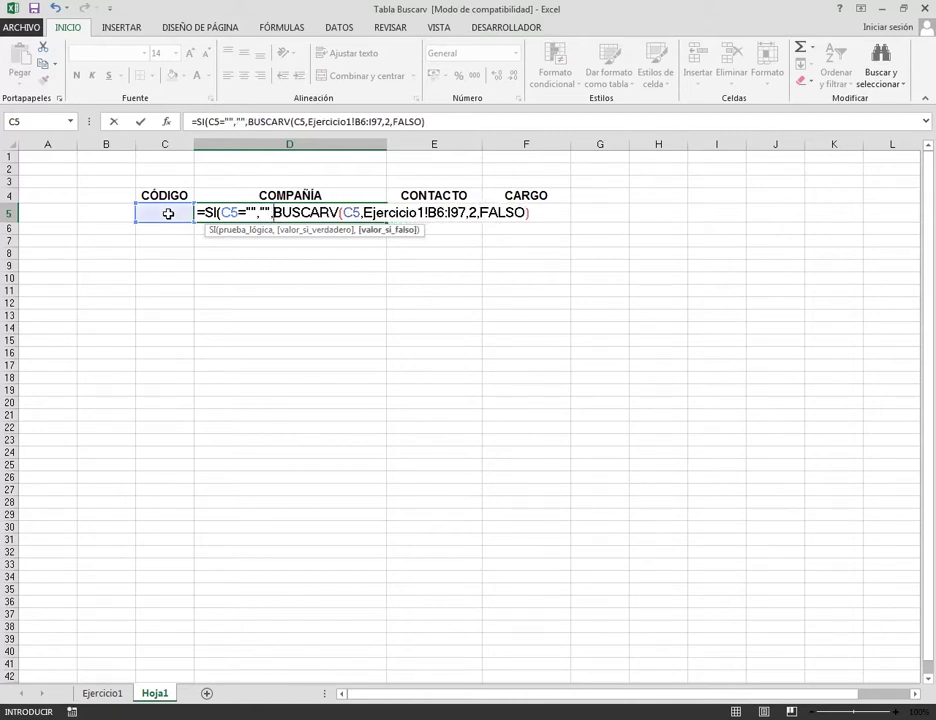
click(539, 214)
key(Return)
click(322, 211)
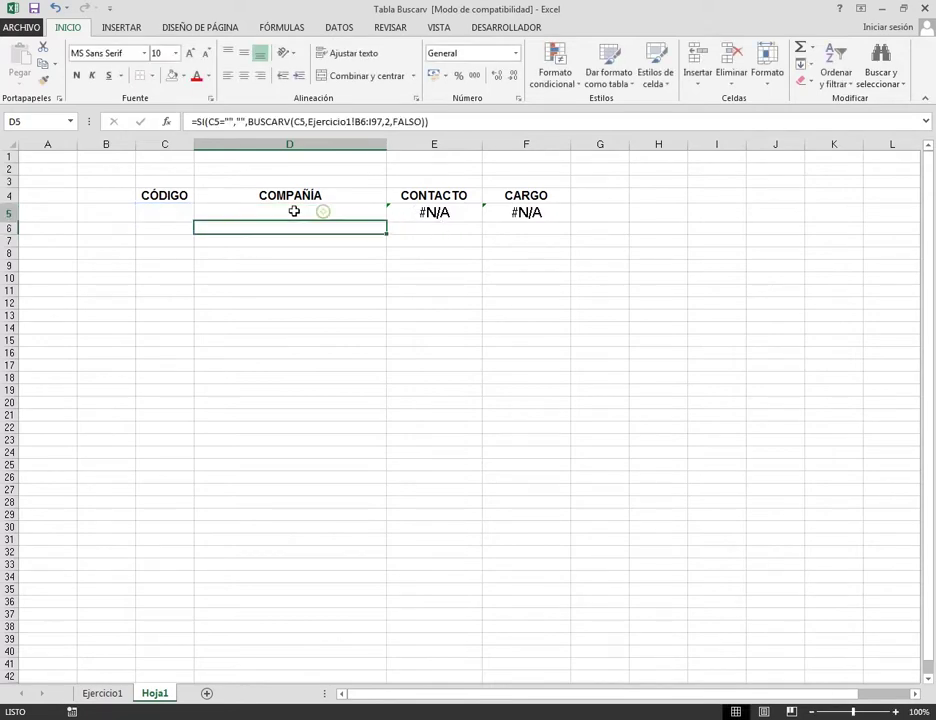
click(170, 214)
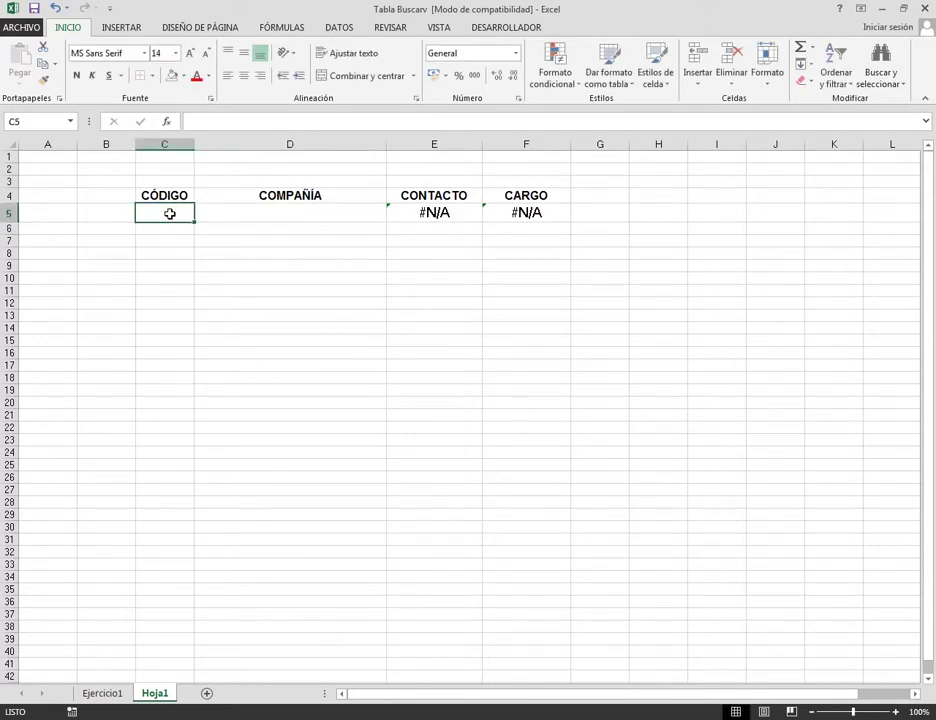
Wrap the E5 BUSCARV formula in an SI function that returns "" when C5="" and the lookup otherwise.
click(437, 214)
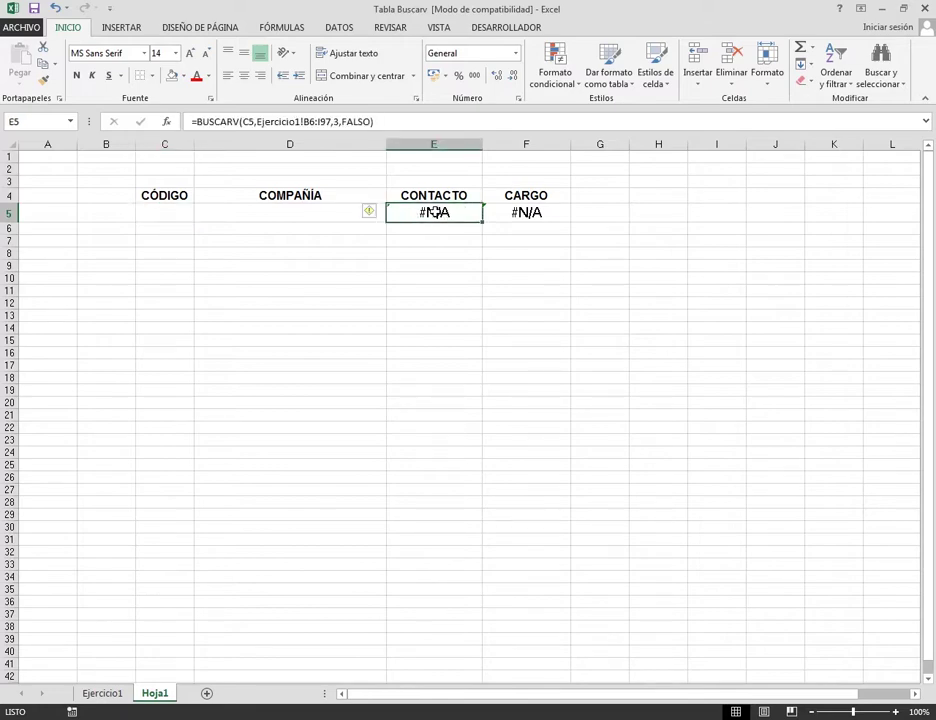
click(197, 120)
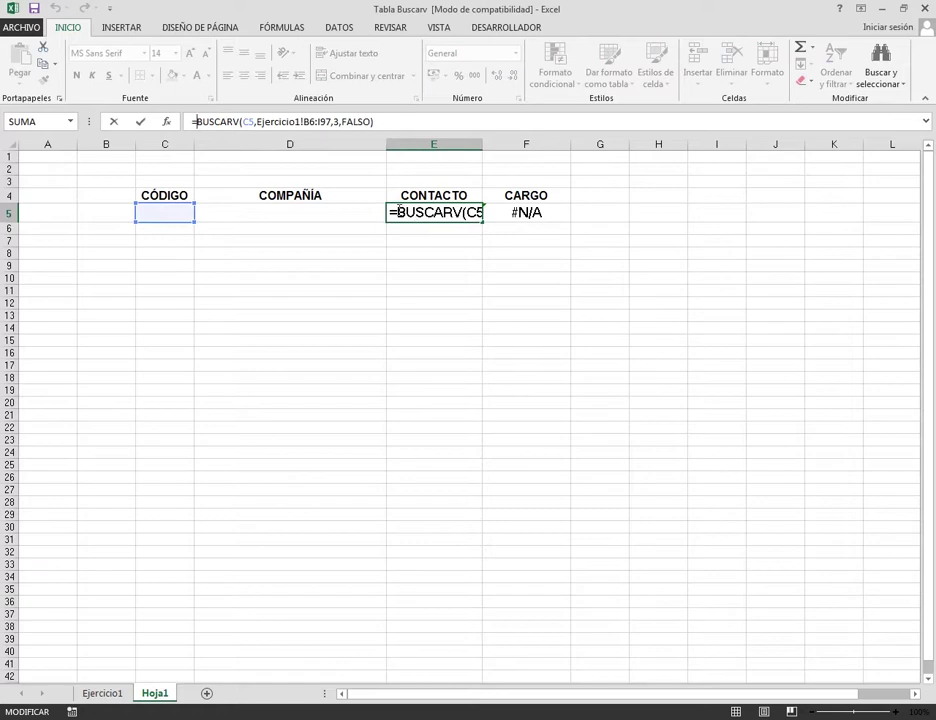
text(SI)
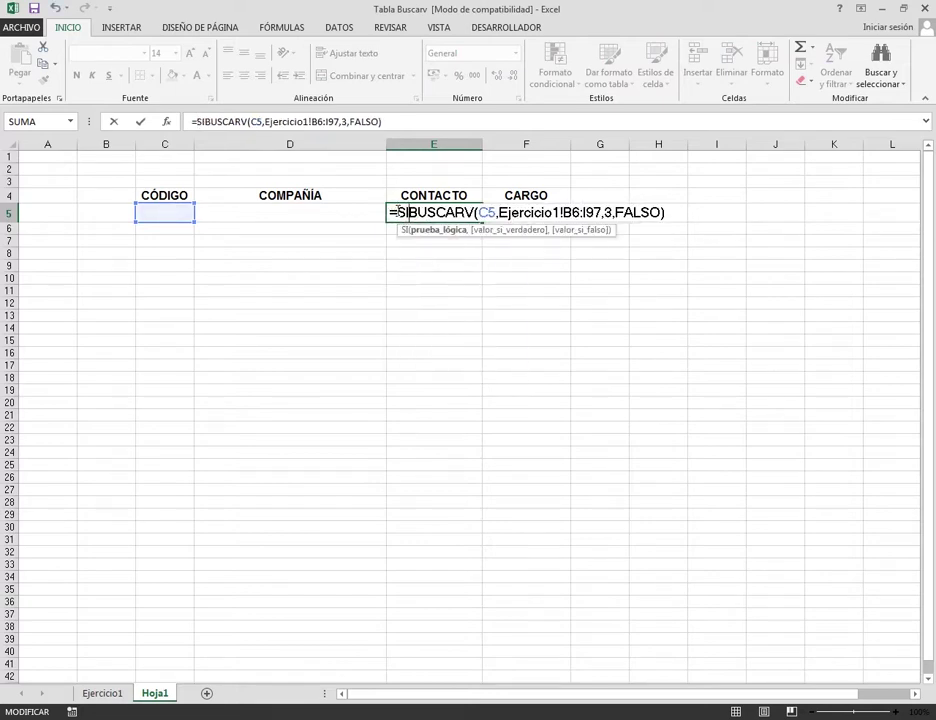
text(()
click(164, 213)
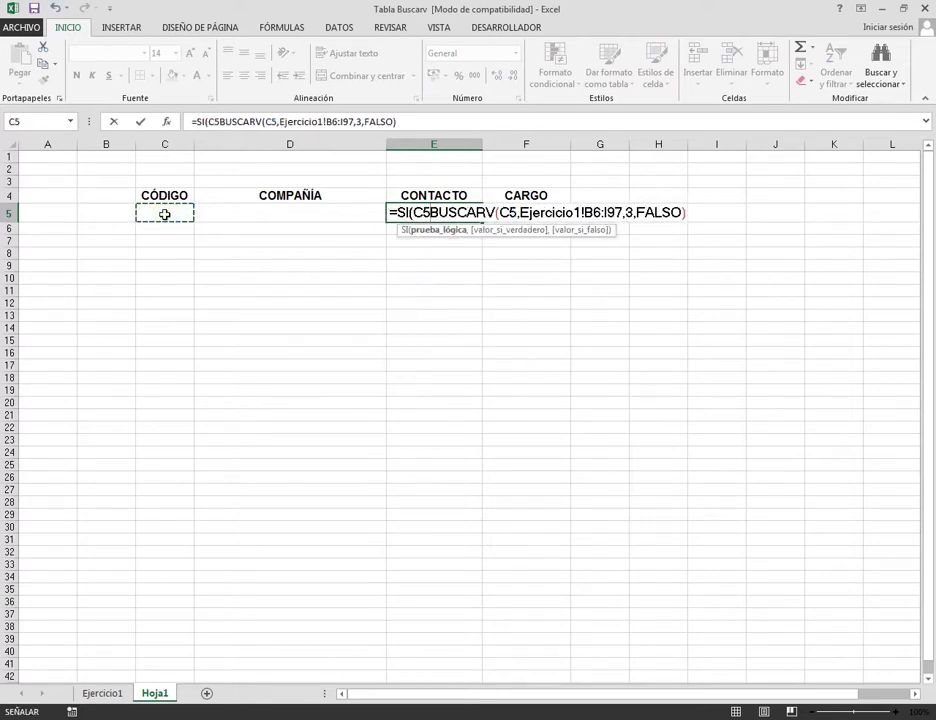
text(="";)
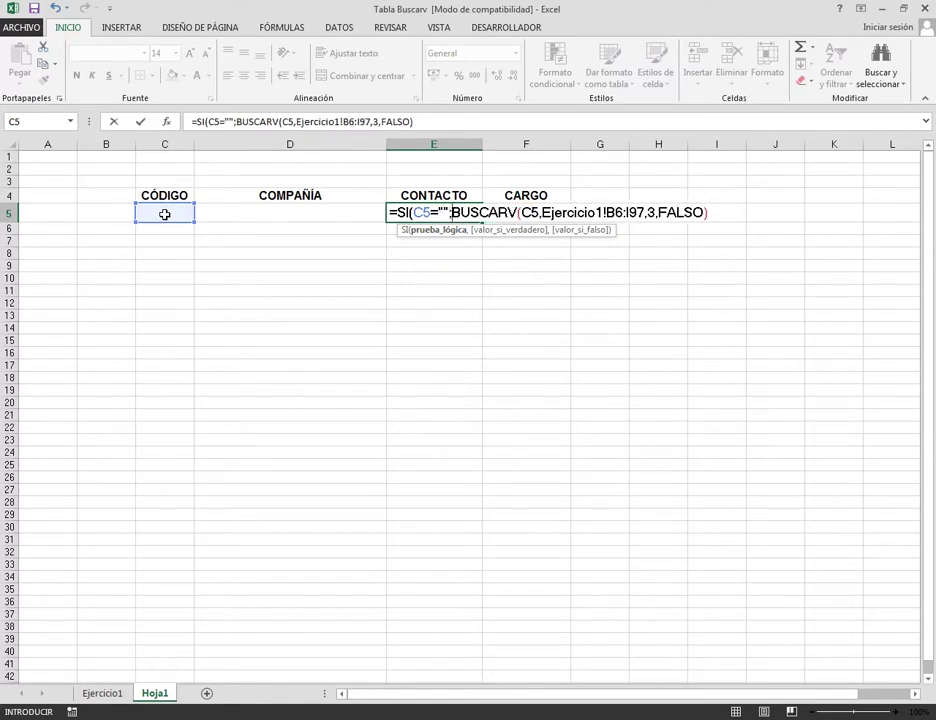
key(BackSpace)
text(,"",)
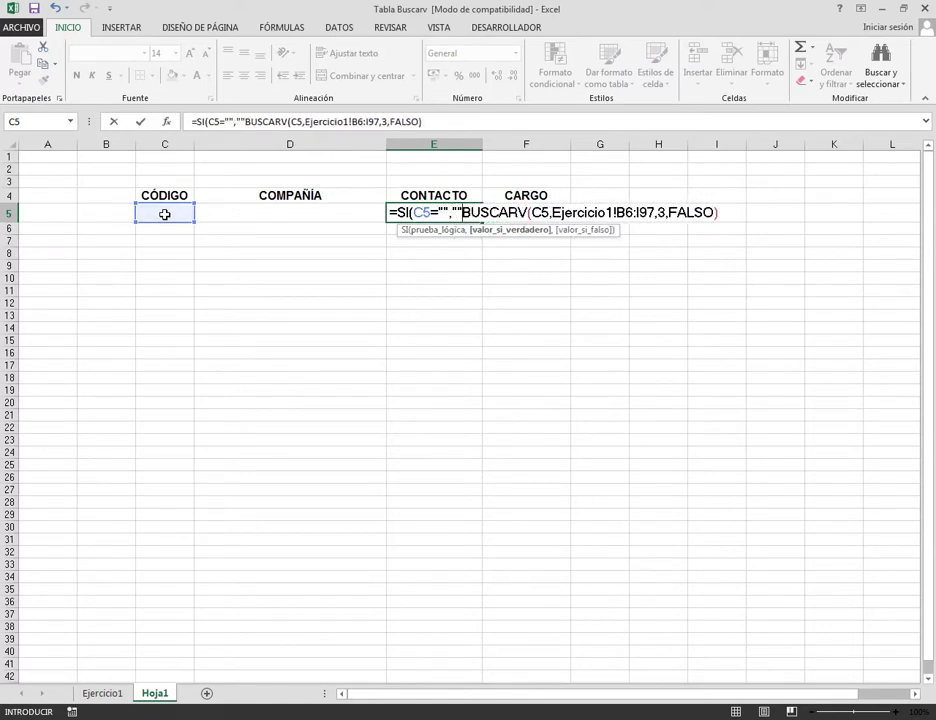
click(733, 215)
key(Return)
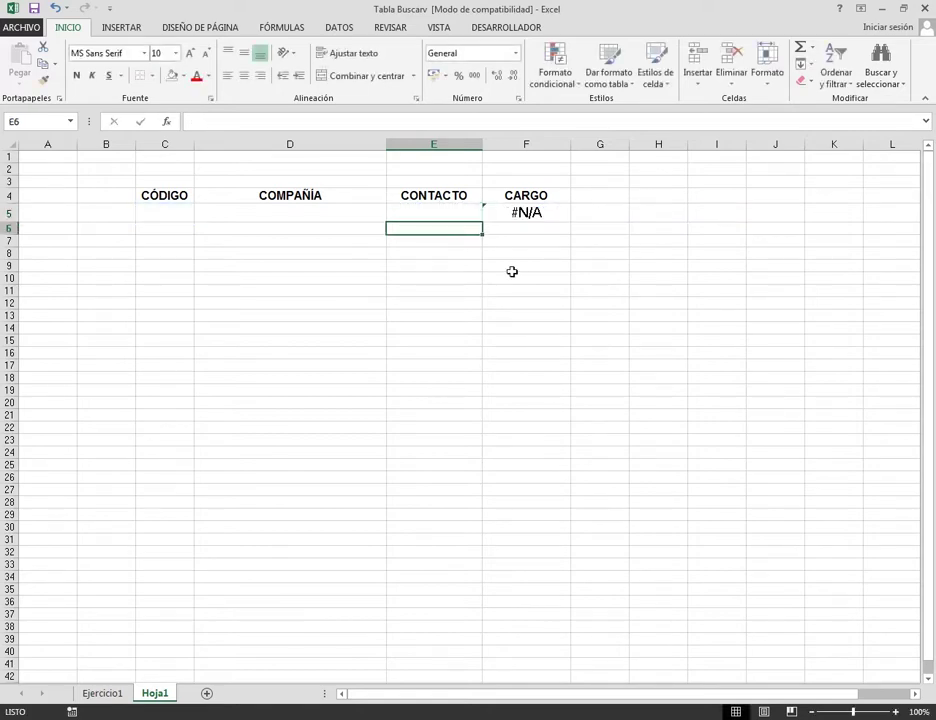
Wrap the BUSCARV formula in F5 in an SI function that returns "" when C5="" and the existing lookup otherwise.
click(530, 212)
double_click(512, 212)
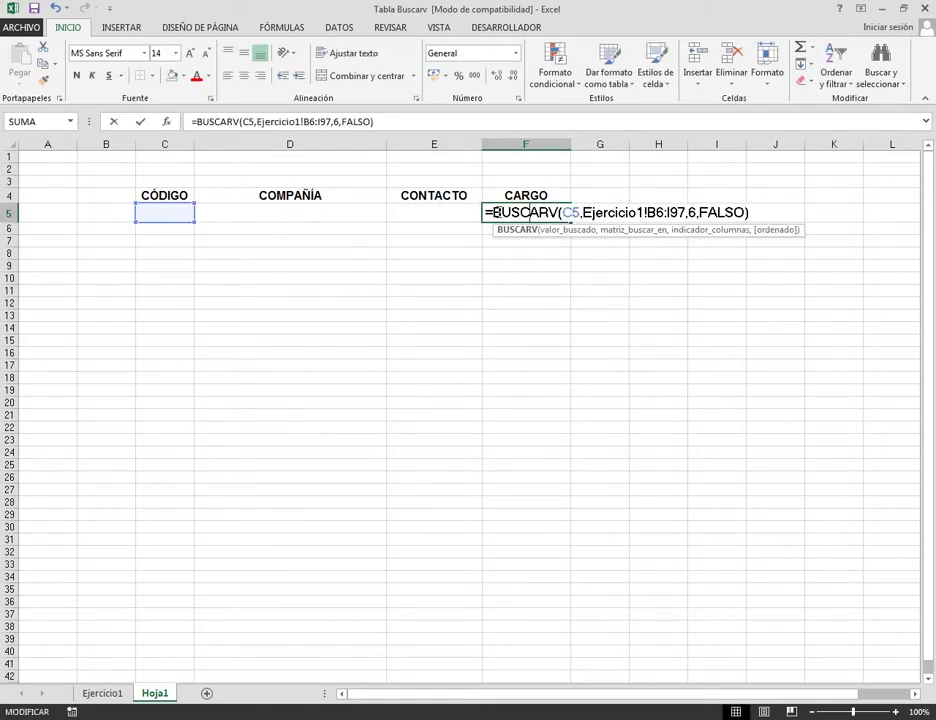
text(SI()
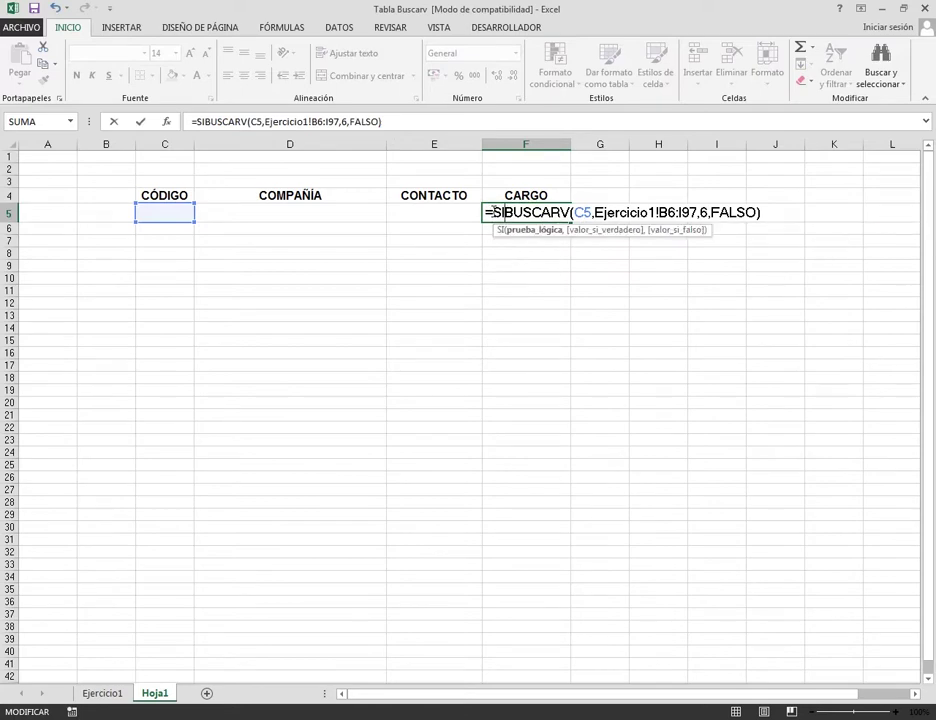
click(167, 216)
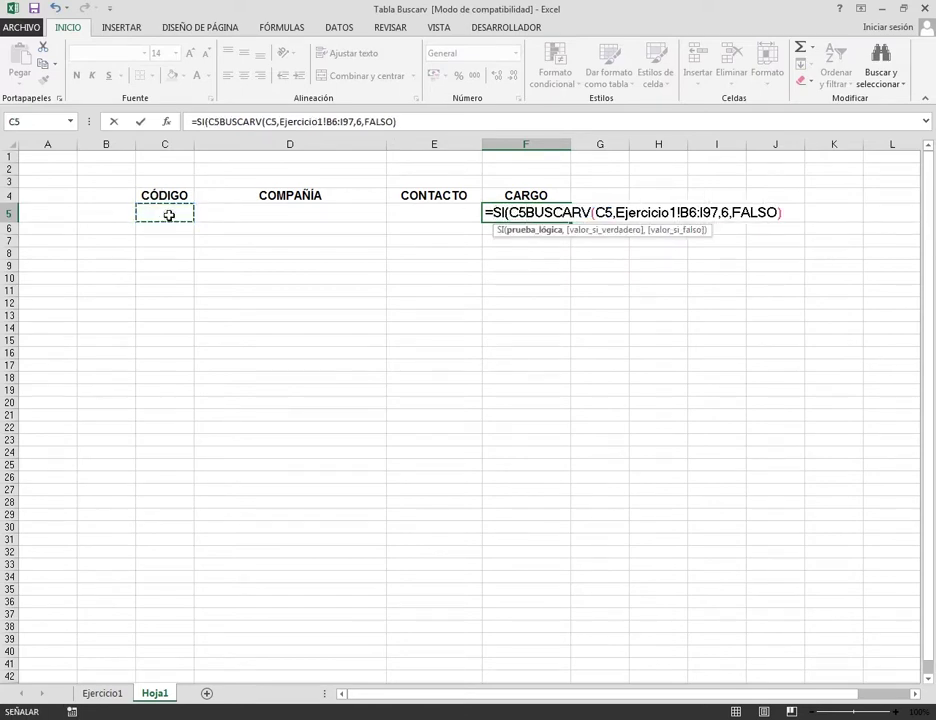
text(=)
text("",")
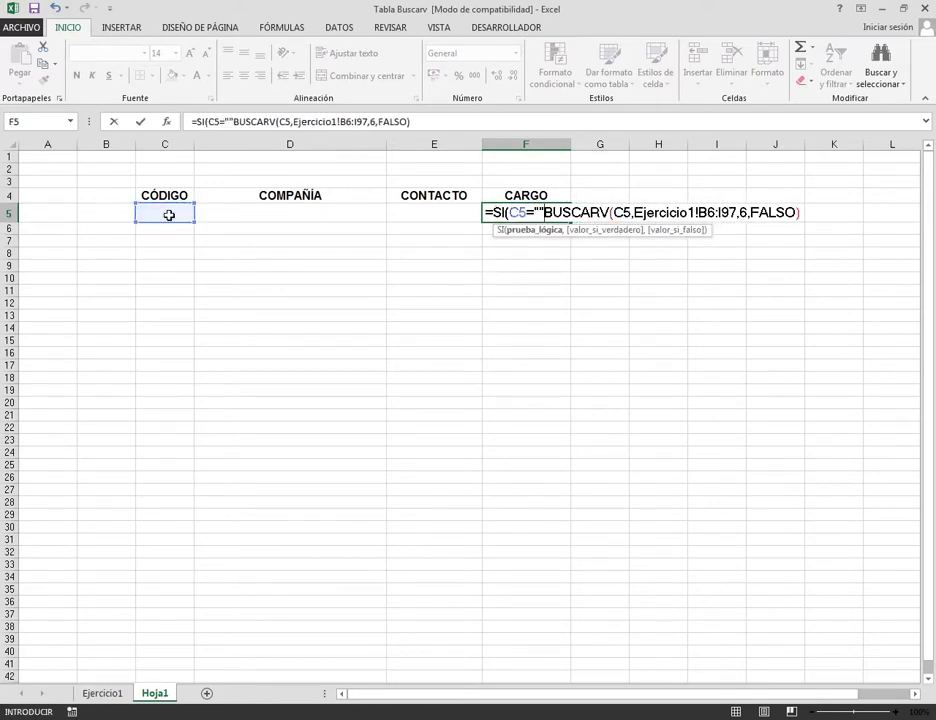
text(",)
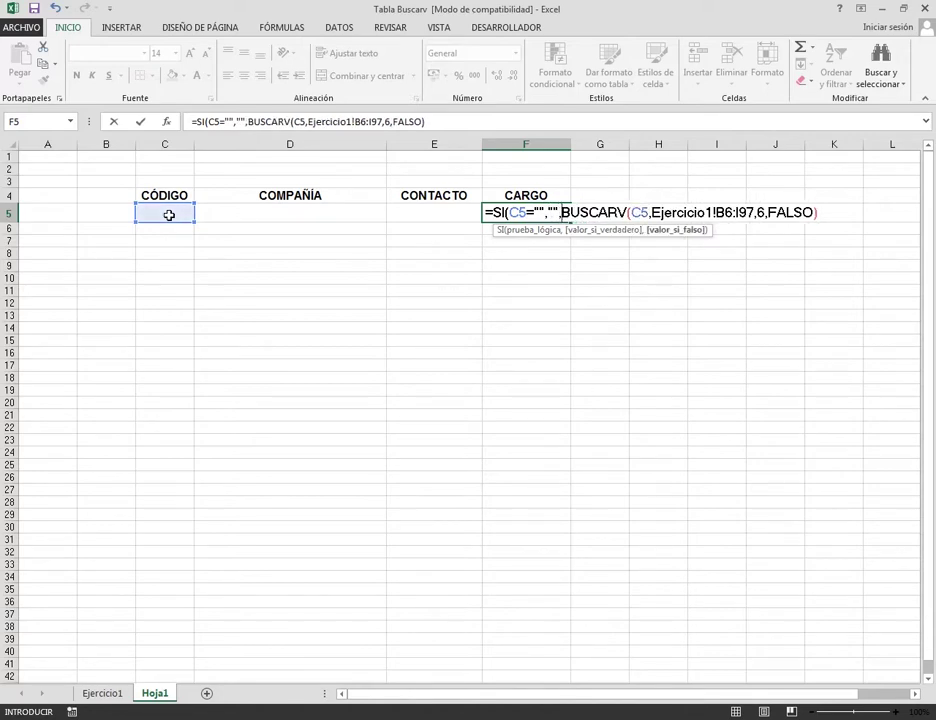
click(816, 212)
text())
key(Return)
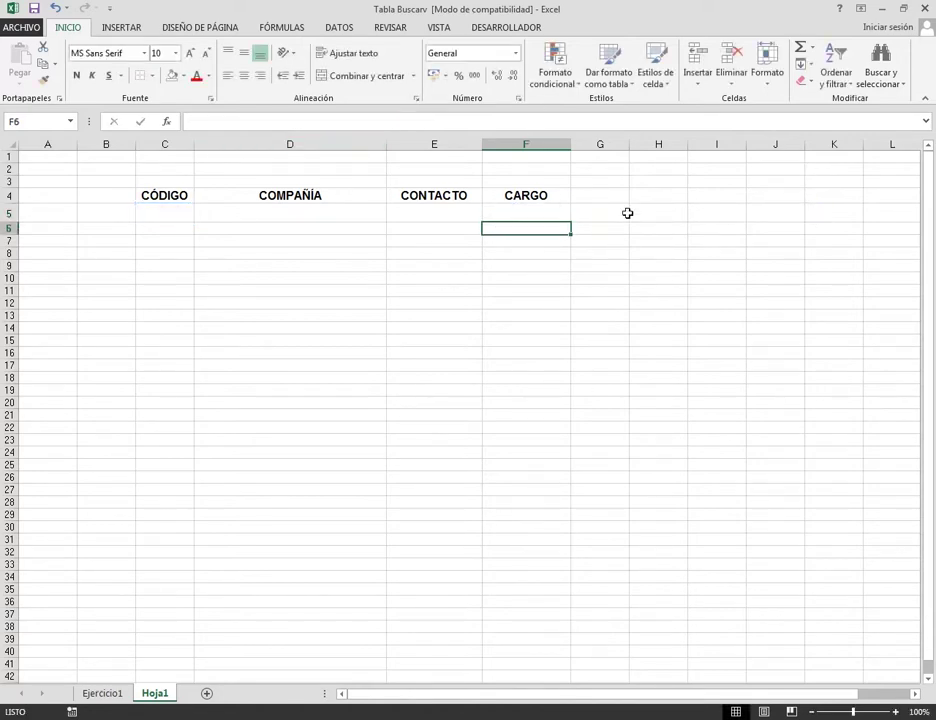
Test the lookups by entering code 5 in cell C5, and clear the cell again.
click(170, 213)
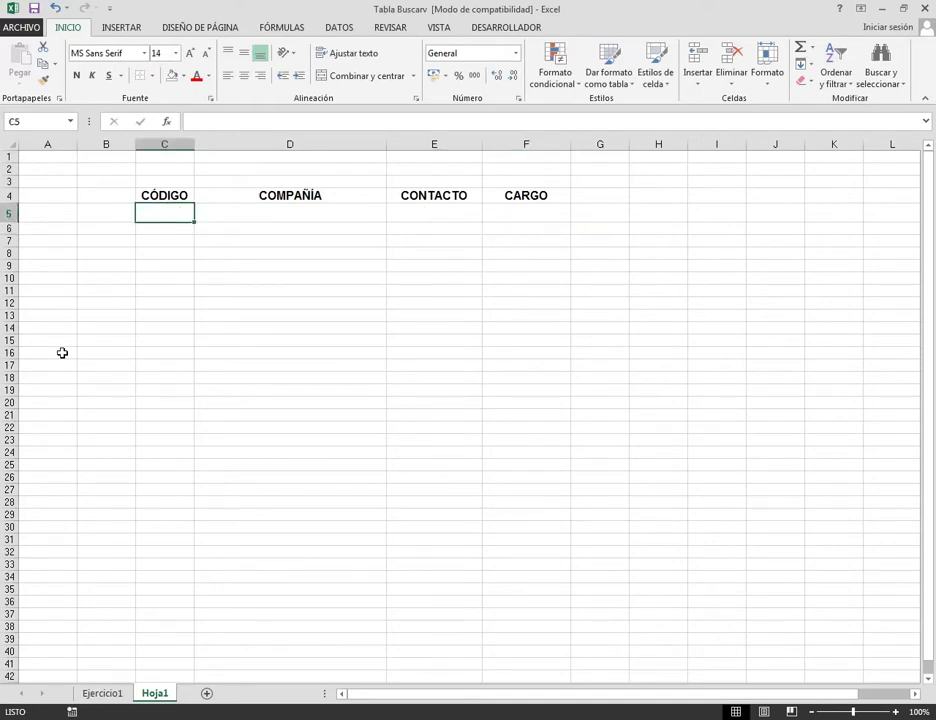
text(5)
key(Return)
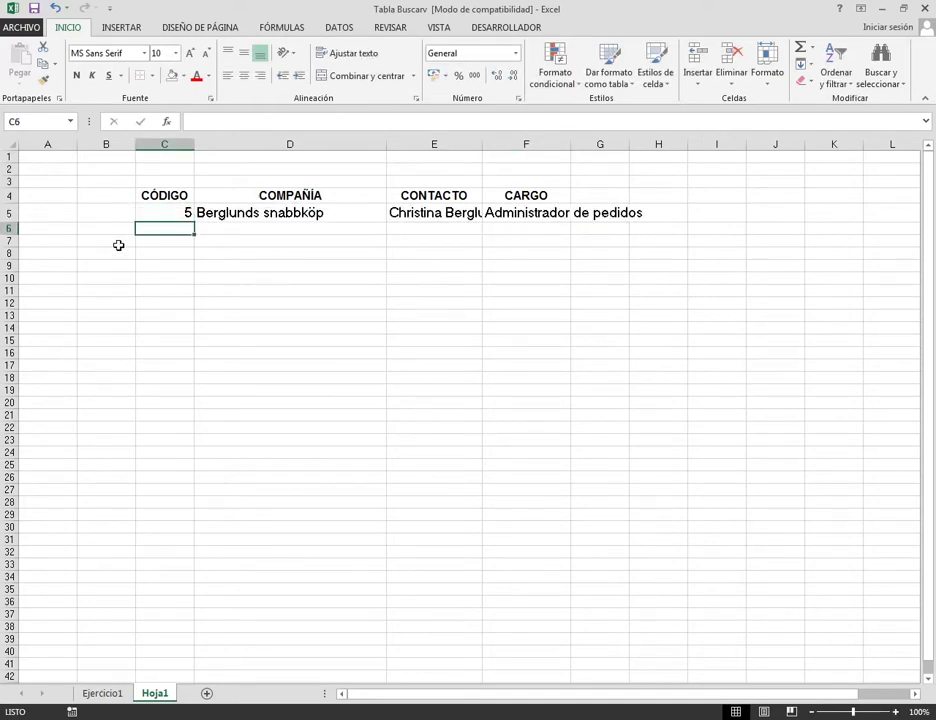
click(172, 211)
key(Delete)
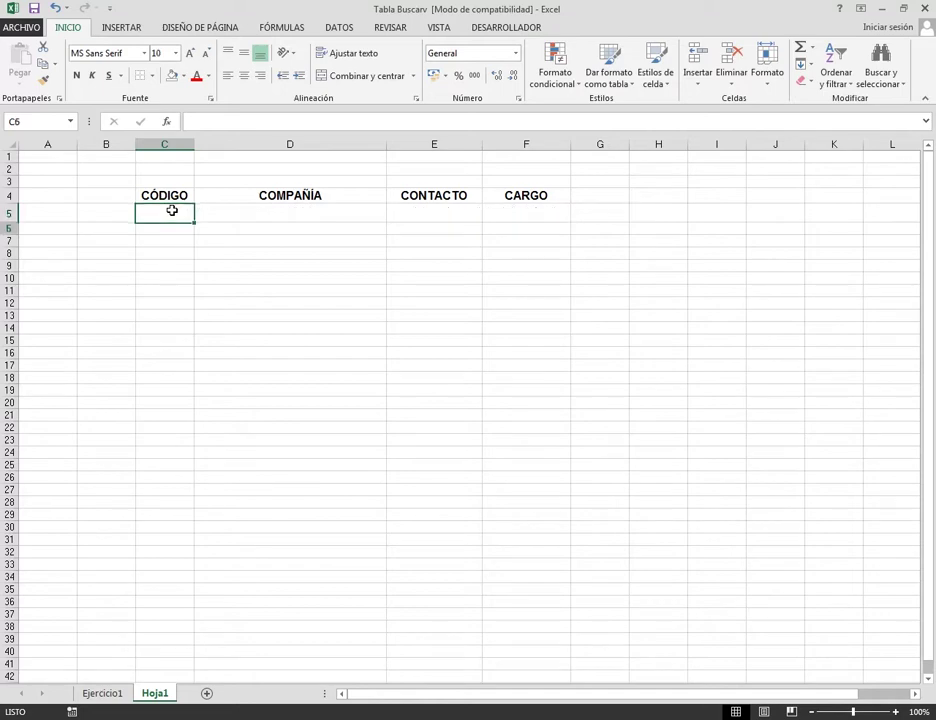
key(Return)
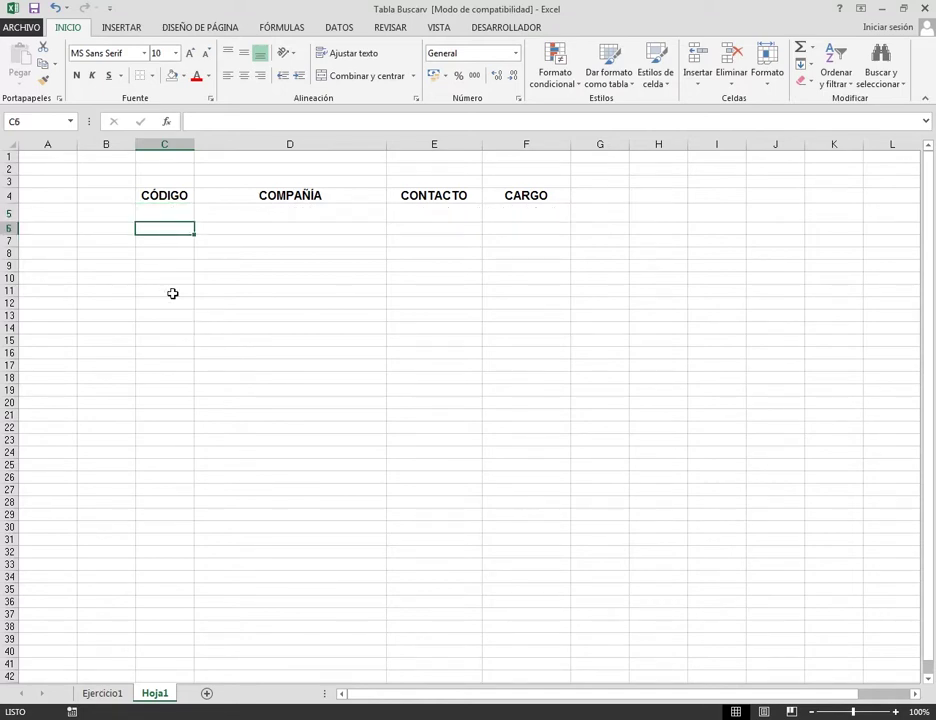
Enter code 2 in cell C5 to look up its company, contact and job title.
click(172, 213)
text(2)
key(Return)
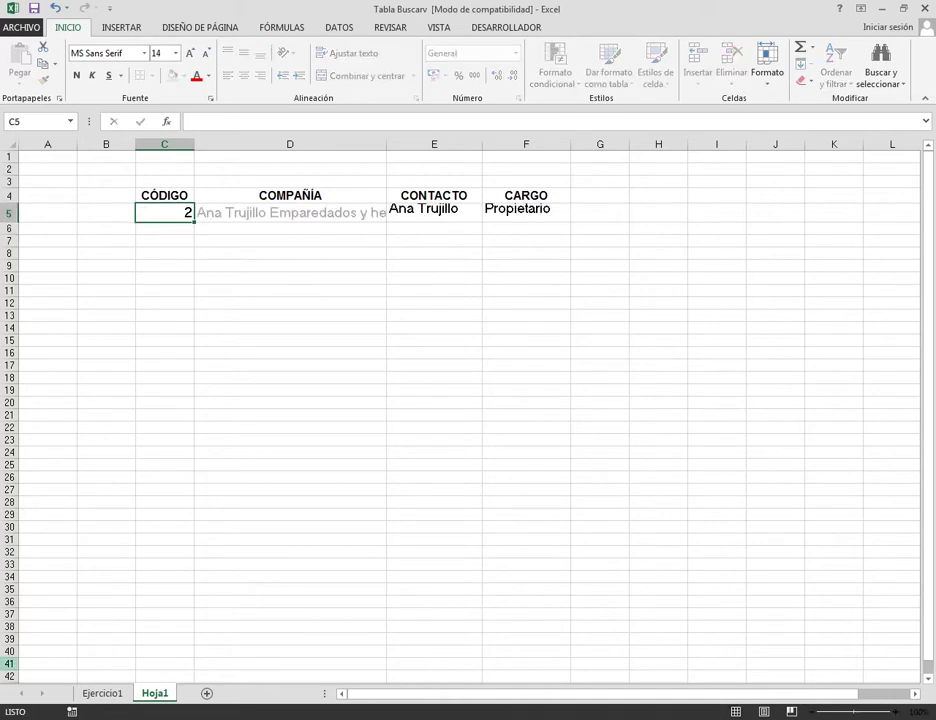